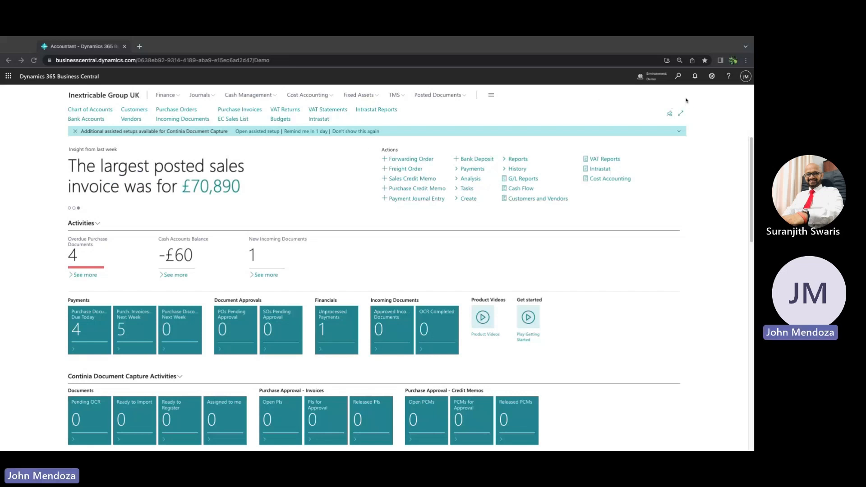
Find the Inventory Setup page and examine its automatic cost posting, cost adjustment and default costing method settings.
left_click(679, 80)
left_click(678, 80)
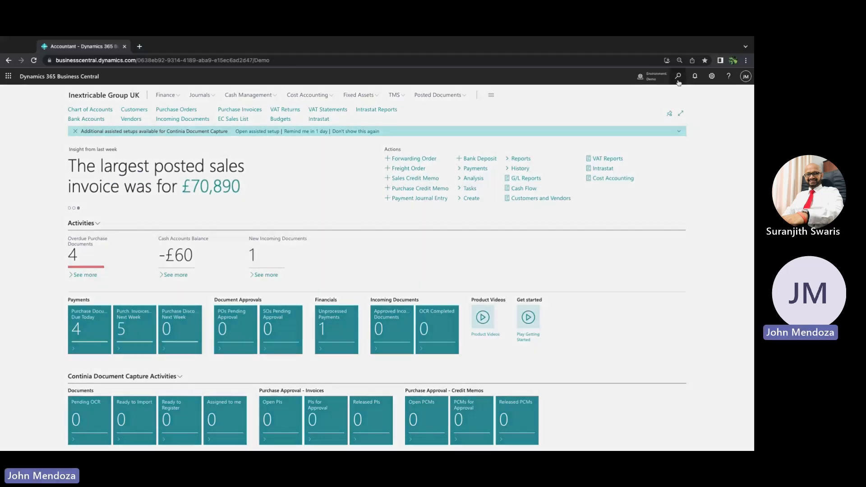
type("inventroy")
key("BackSpace")
key("BackSpace")
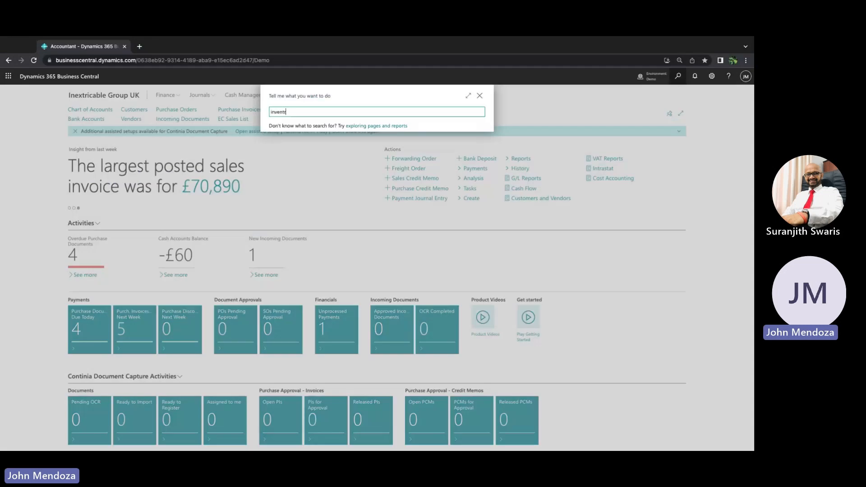
type("ory se")
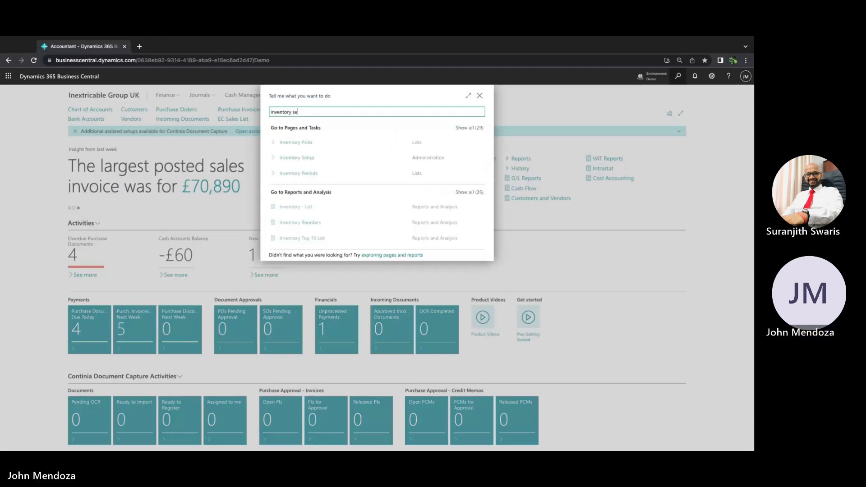
type("t")
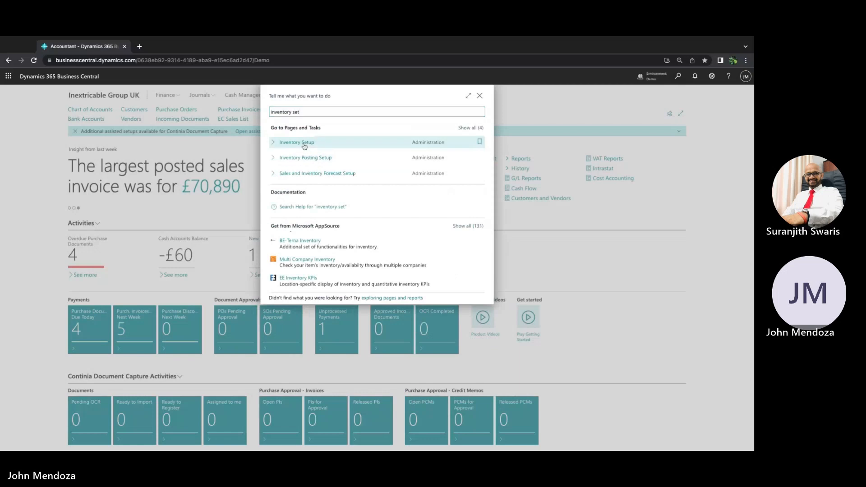
left_click(304, 143)
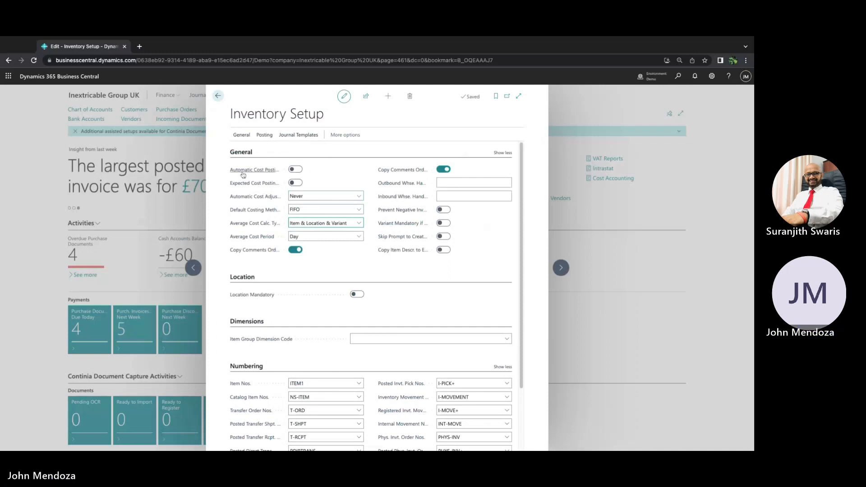
left_click(218, 96)
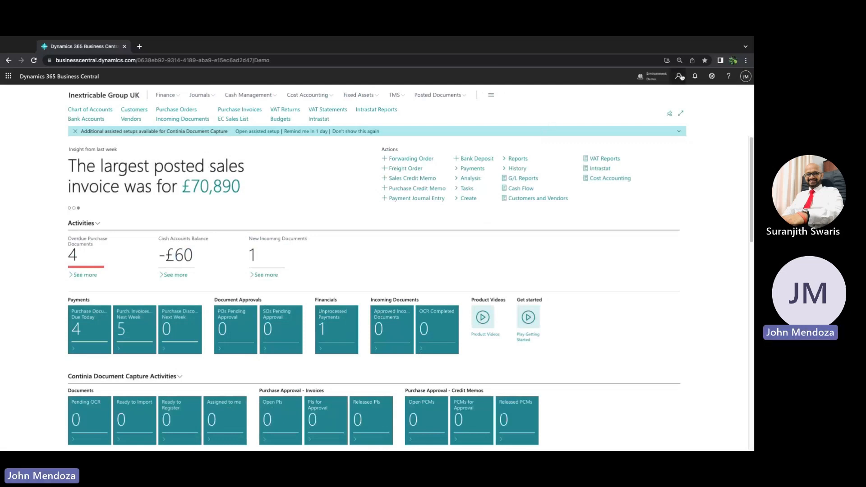
Search the Items list for "hinge" and open the item card of the Sorted hinge mount plate.
left_click(678, 76)
type("items")
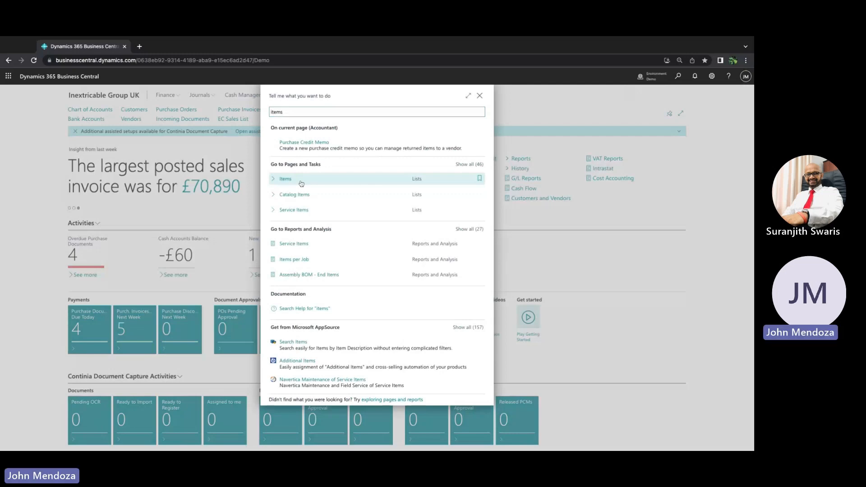
left_click(302, 183)
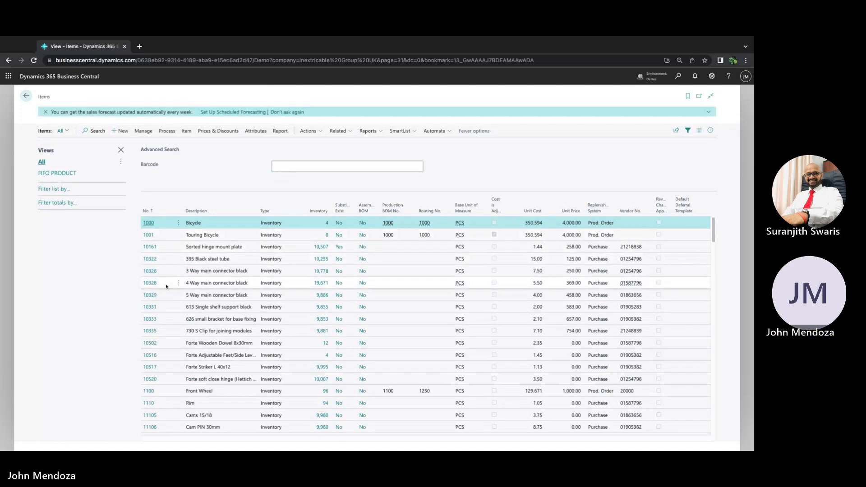
left_click(90, 131)
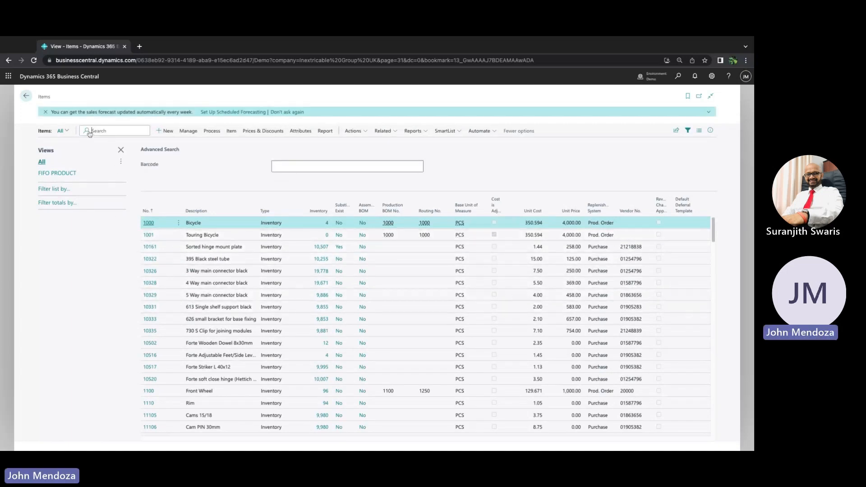
type("hinge")
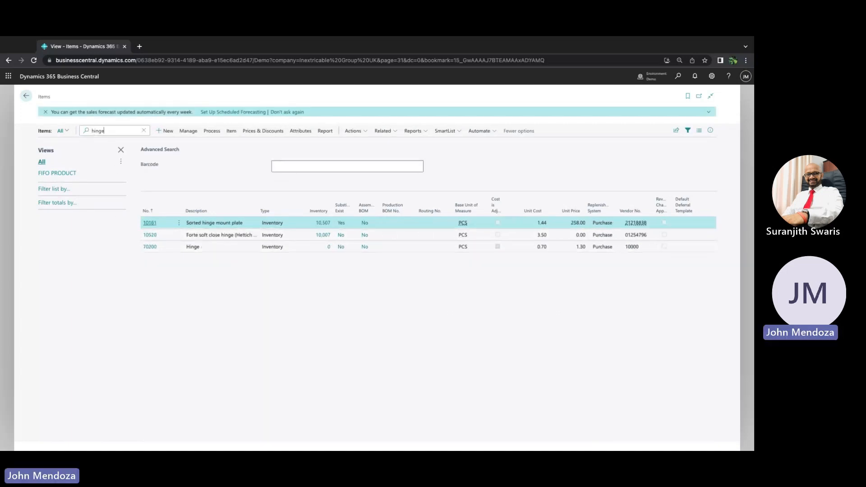
left_click(150, 223)
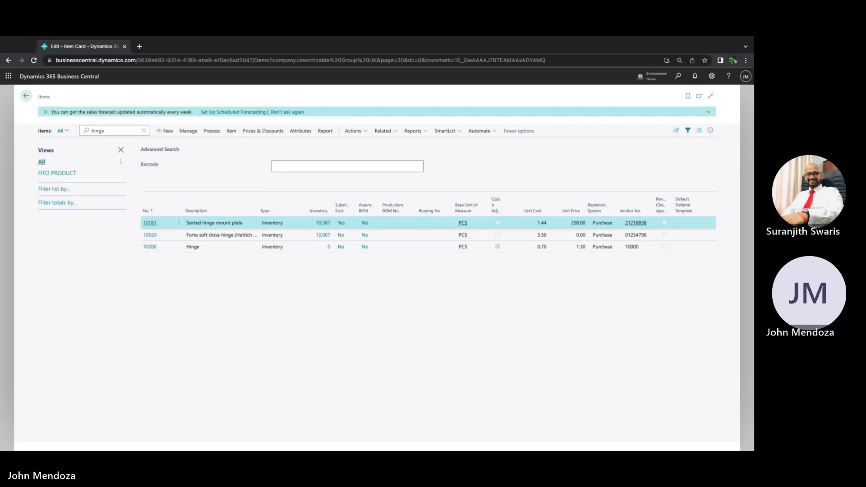
Check the item's costing details and examine the adjustment, purchase and consumption entries in the average cost calculation behind its unit cost.
scroll(151, 325, "down", 3)
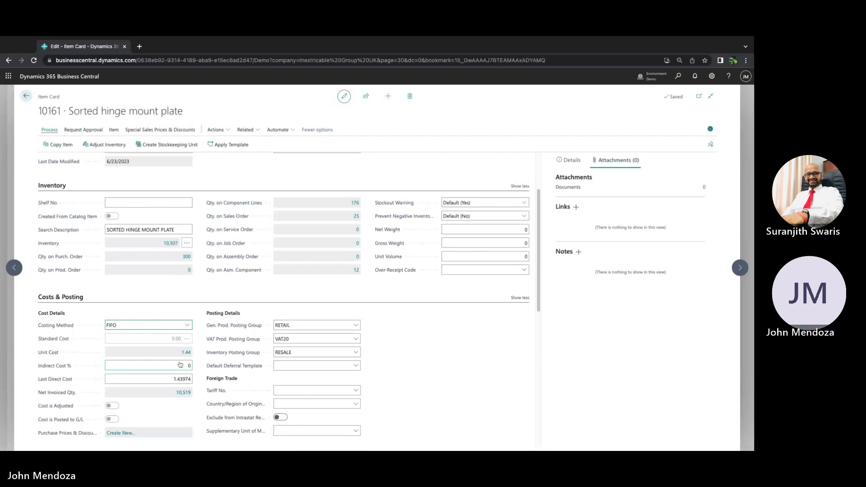
scroll(180, 365, "down", 2)
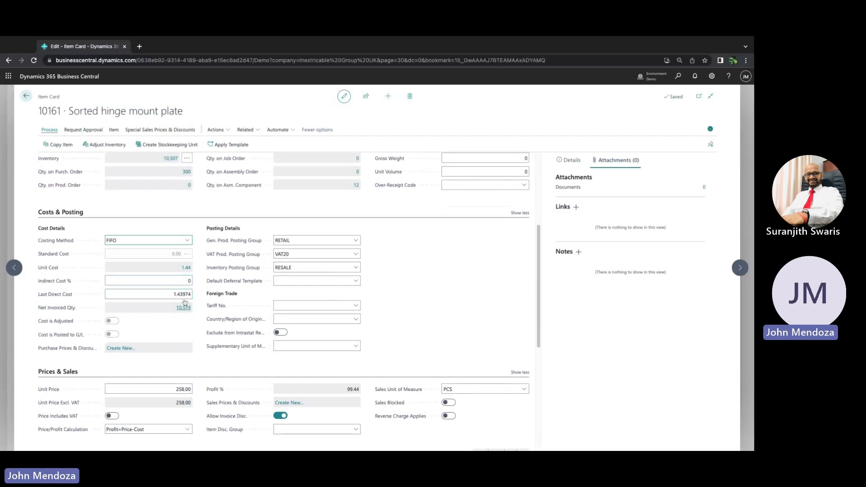
left_click(185, 267)
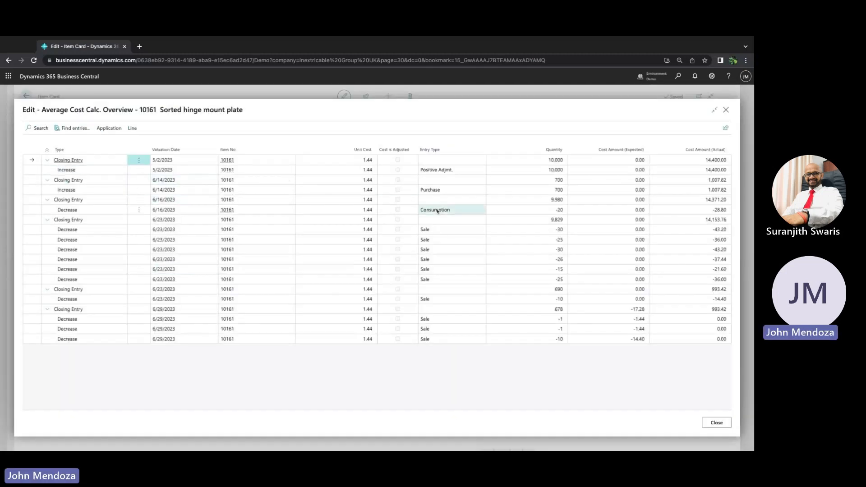
left_click(436, 172)
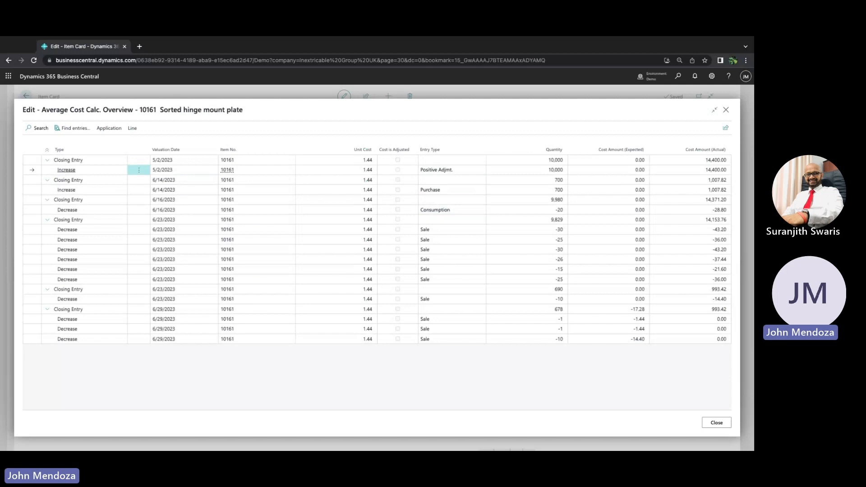
left_click(439, 190)
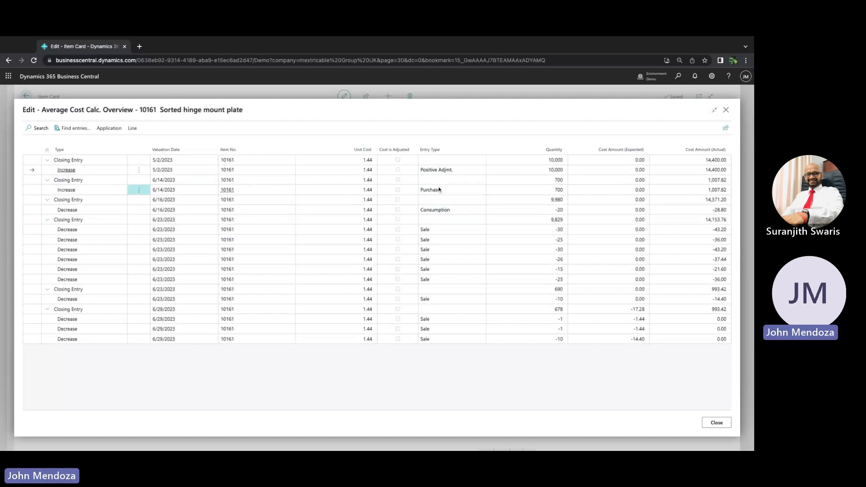
left_click(436, 213)
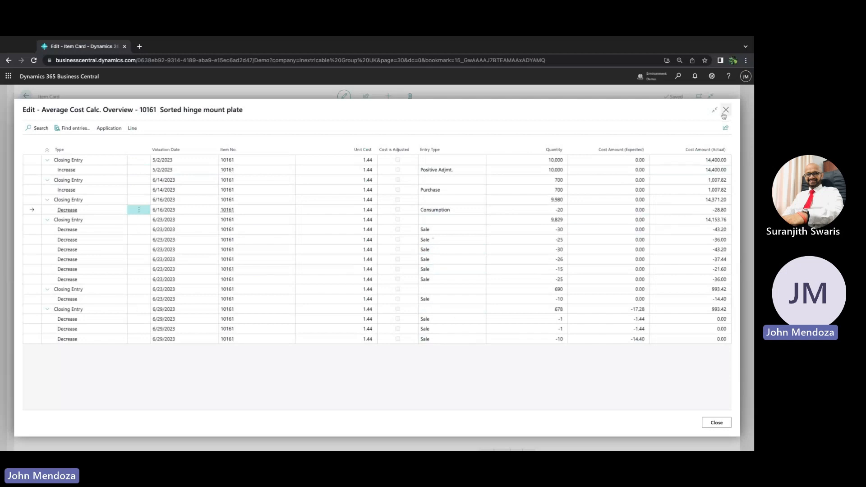
left_click(446, 191)
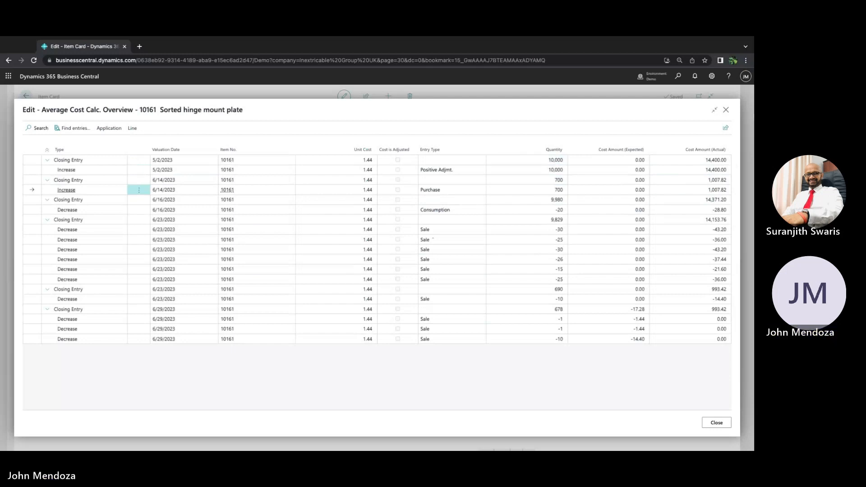
left_click(726, 110)
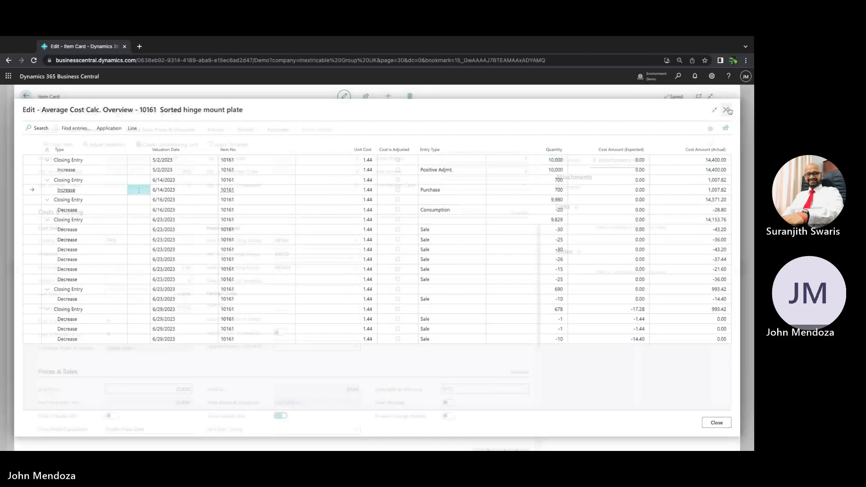
Open the item ledger entries behind the inventory quantity and show the value entries of the 6/14/2023 purchase receipt.
scroll(187, 308, "up", 2)
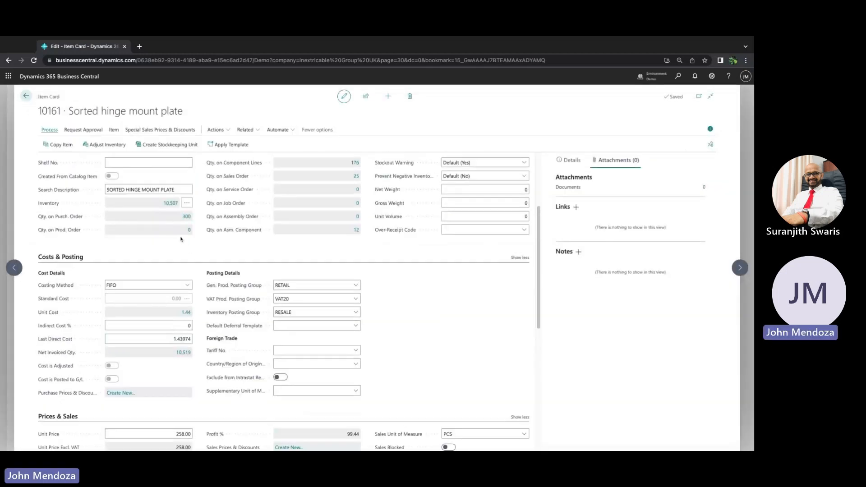
left_click(170, 203)
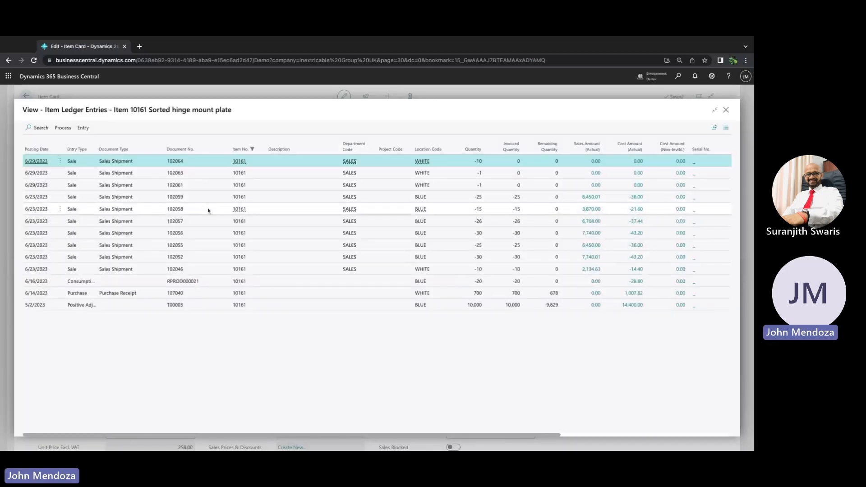
left_click(136, 294)
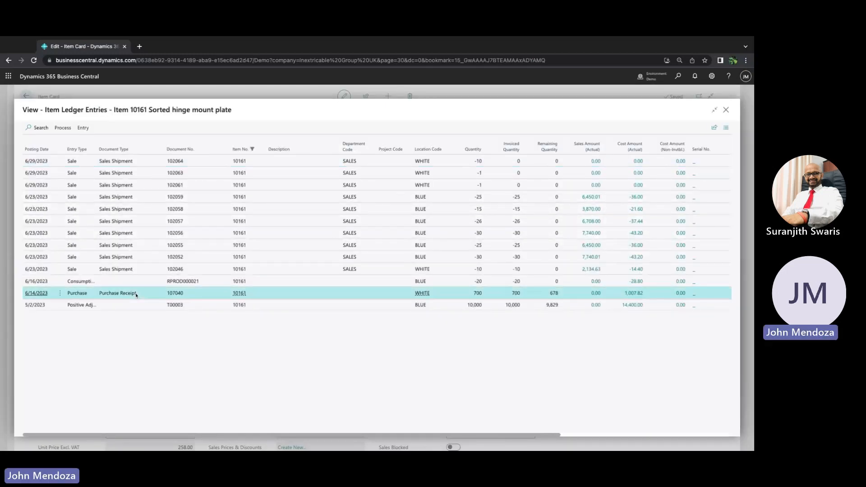
left_click_drag(229, 435, 345, 436)
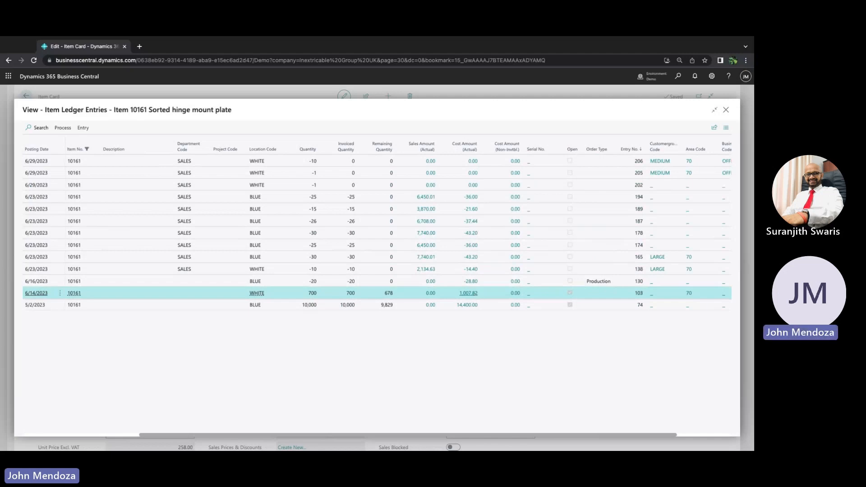
left_click(83, 129)
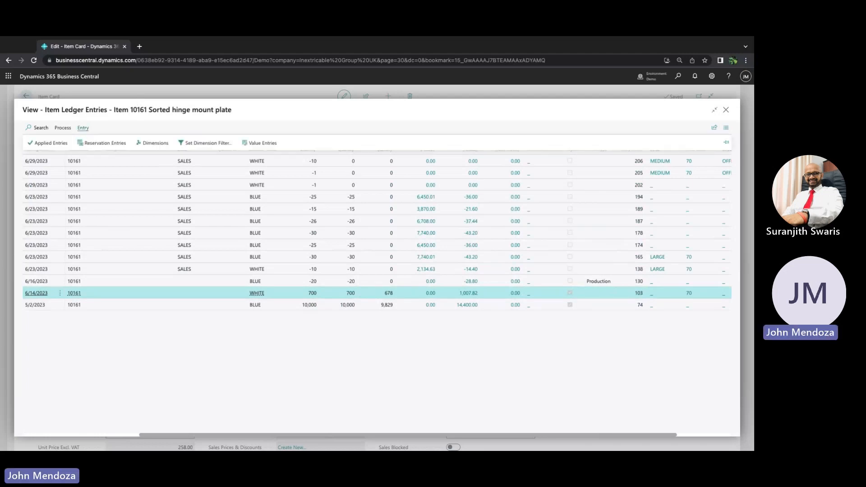
left_click(249, 144)
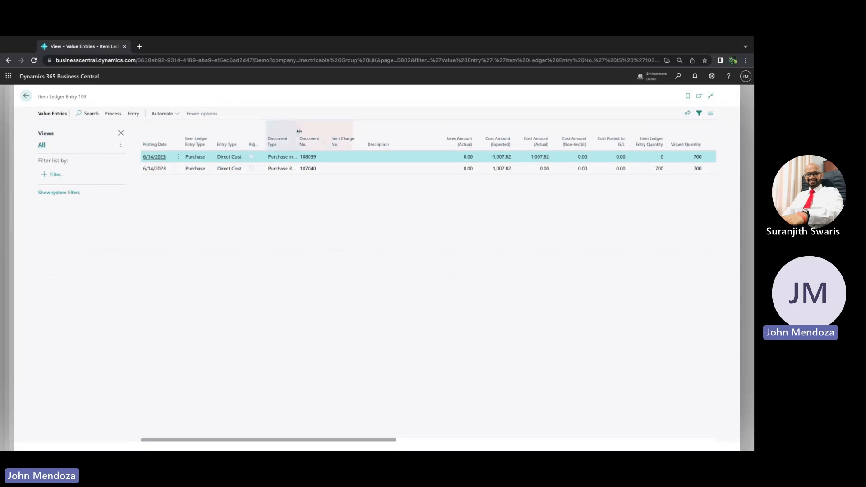
Widen the Document Type column, compare the purchase receipt and purchase invoice value entries, and return to the item card.
left_click_drag(362, 138, 370, 140)
left_click(301, 169)
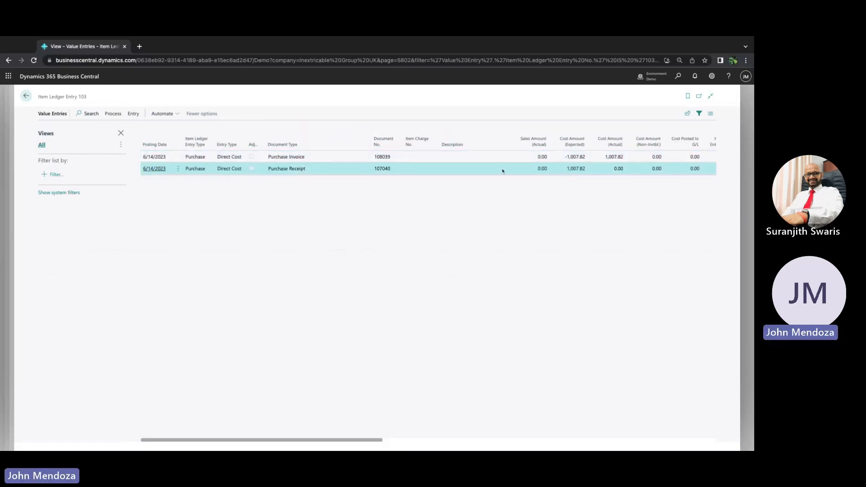
left_click(424, 159)
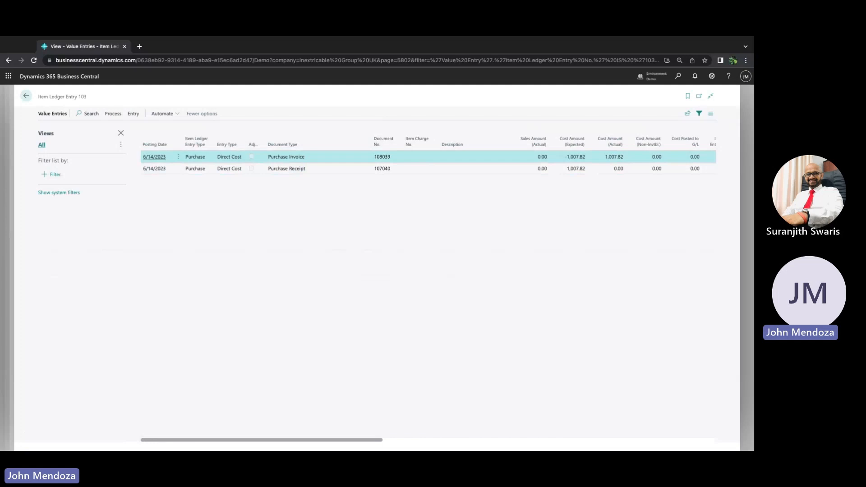
left_click(26, 97)
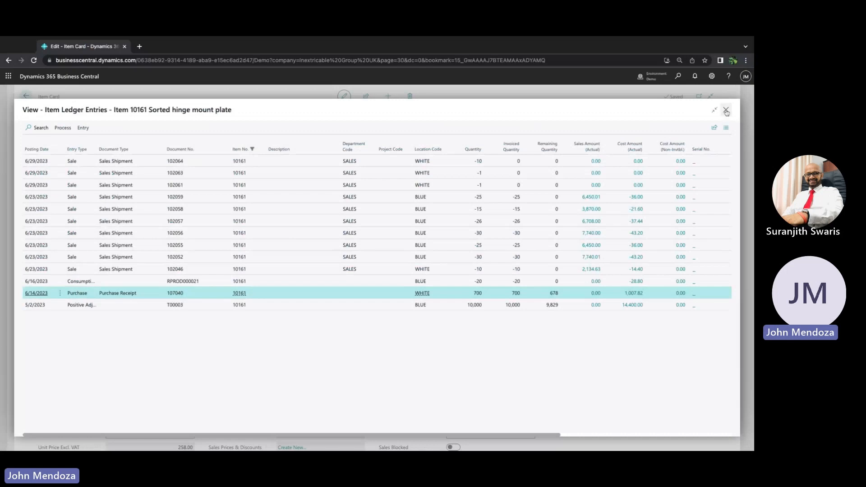
left_click(726, 111)
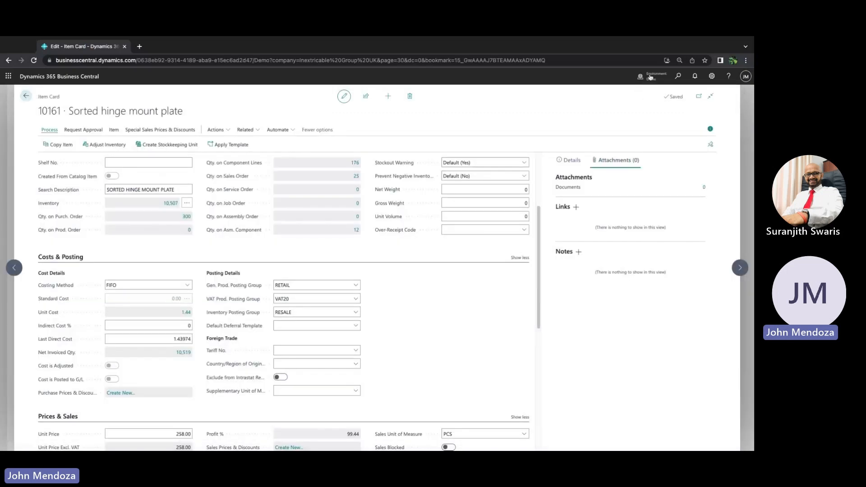
Search for the Item Charges page and display it in the expanded page view.
left_click(676, 78)
type("item char")
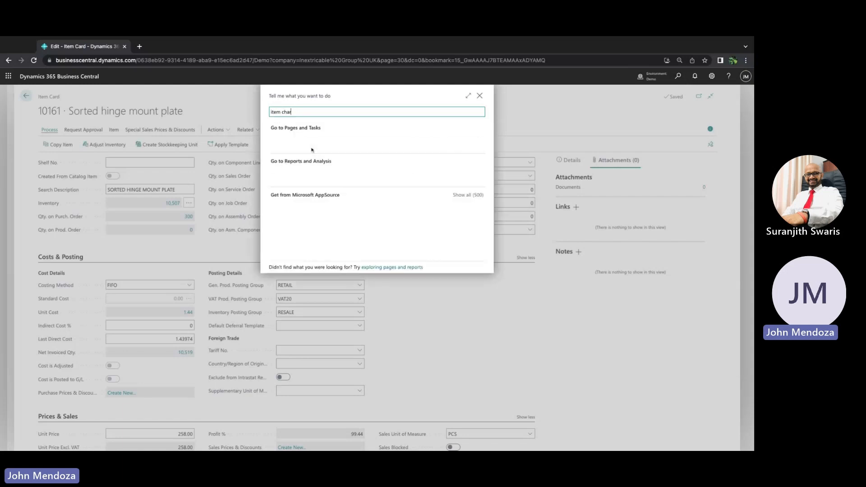
left_click(297, 185)
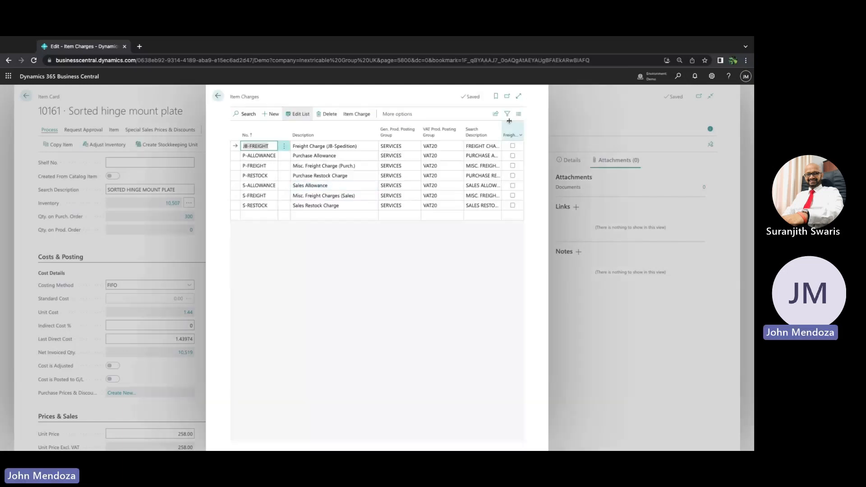
left_click(517, 97)
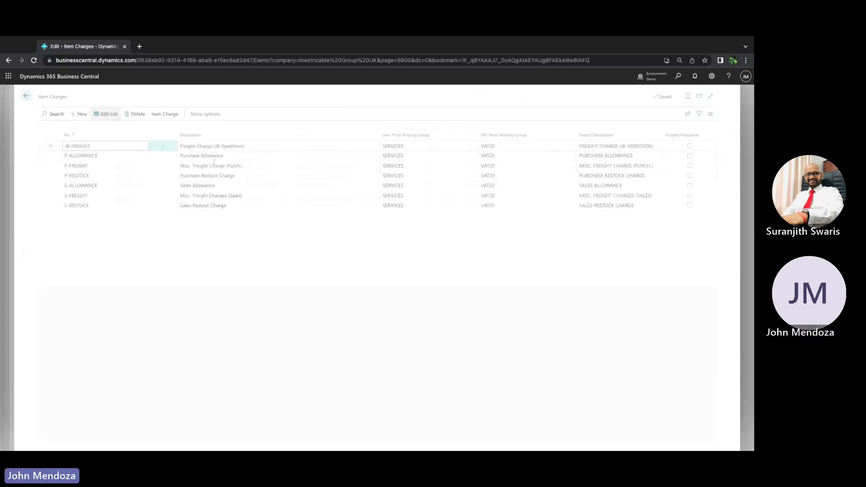
Examine the P-FREIGHT, S-FREIGHT and JB-FREIGHT item charges, then return to the item card.
left_click(209, 166)
left_click(219, 196)
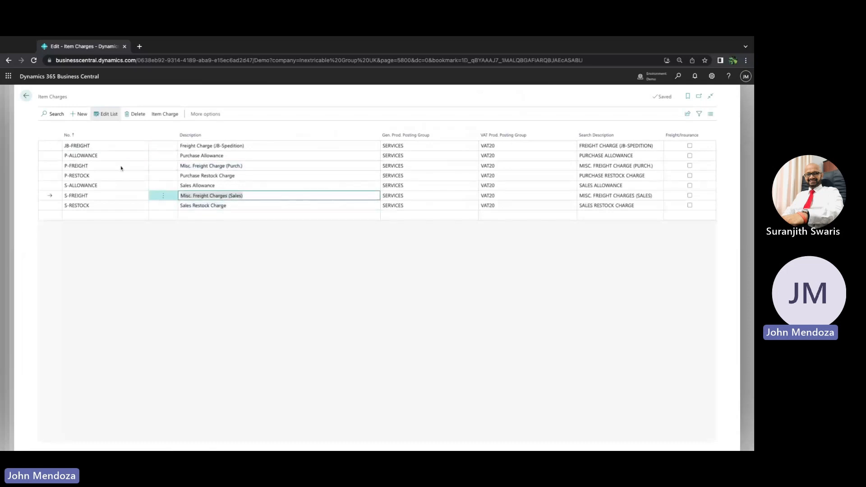
left_click(87, 146)
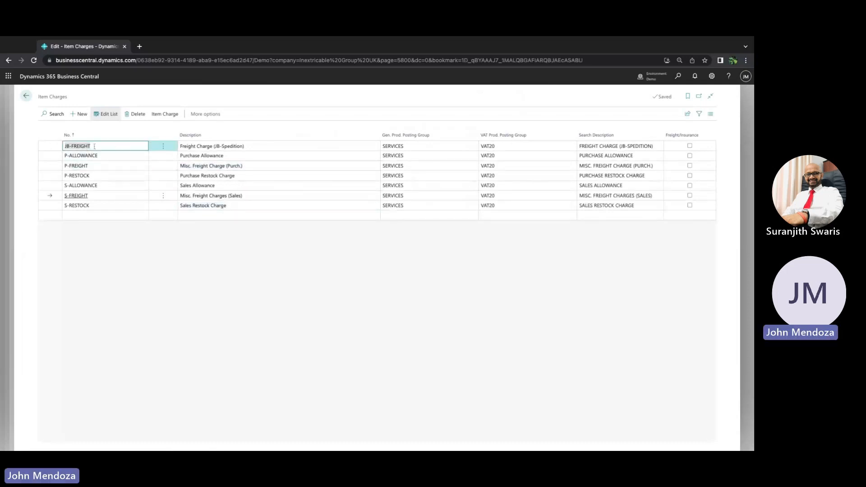
left_click(28, 96)
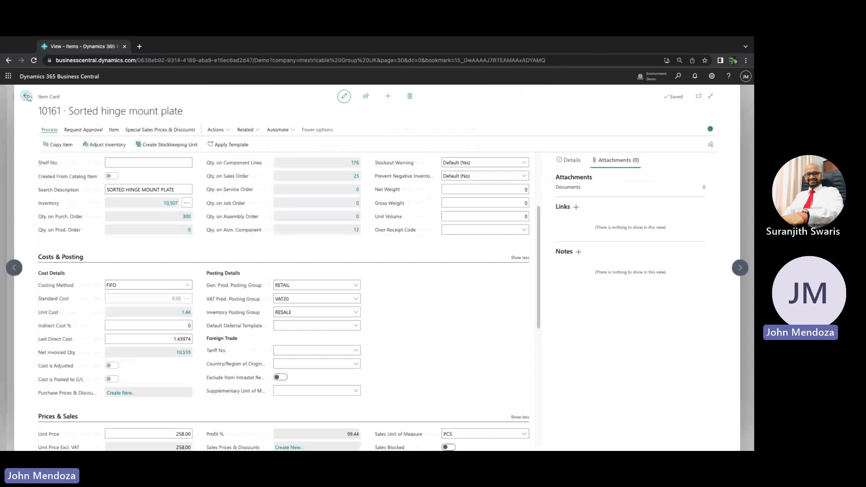
Leave the item card, go to the Purchase Invoices list and create a new purchase invoice.
left_click(27, 97)
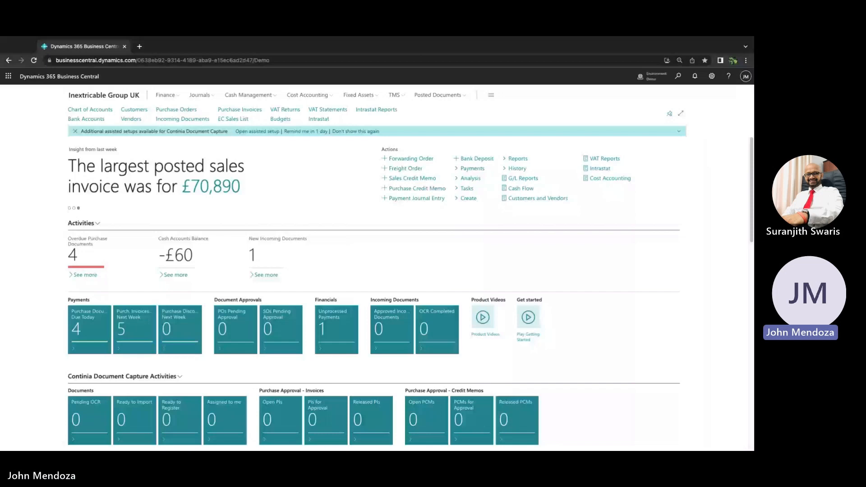
left_click(239, 110)
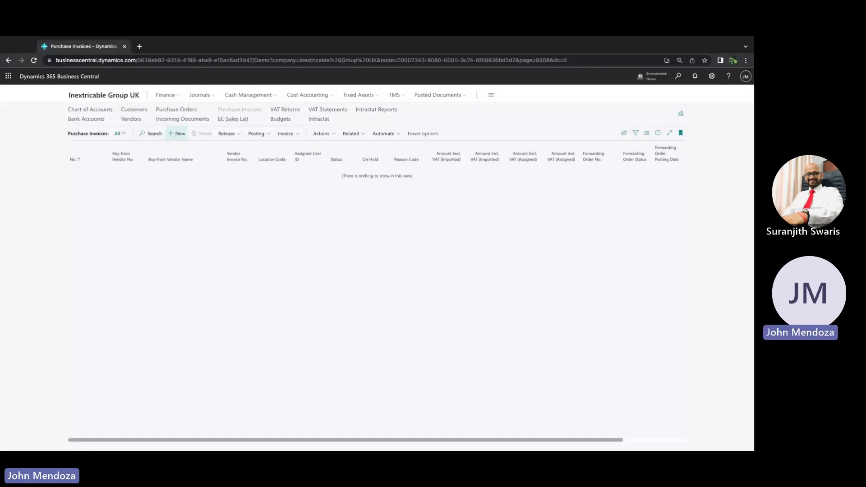
left_click(177, 134)
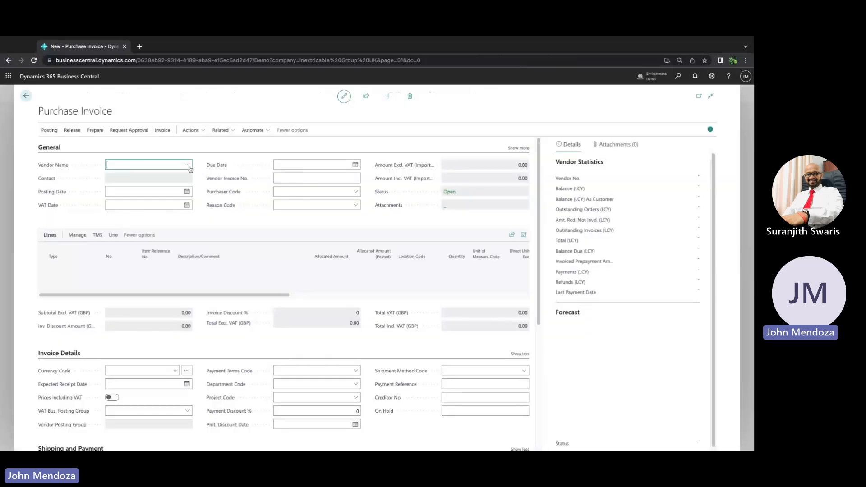
Choose CoolWood Technologies as the invoice's vendor and hide the vendor statistics pane.
left_click(189, 167)
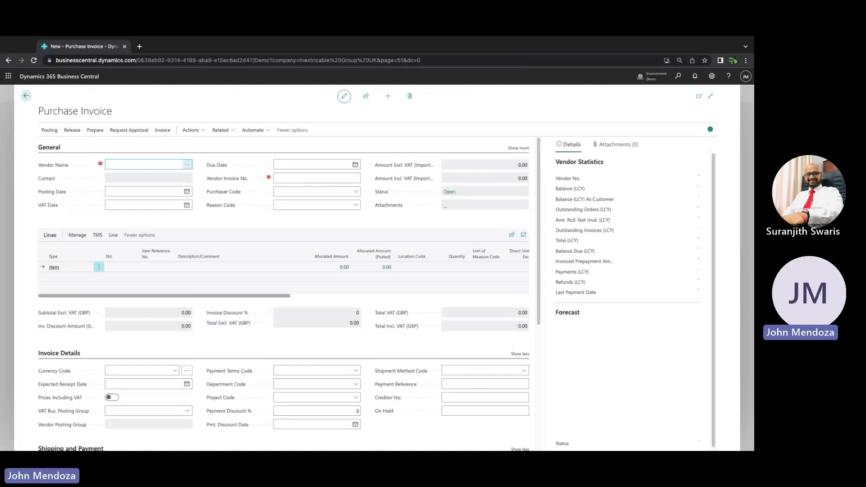
scroll(289, 232, "down", 2)
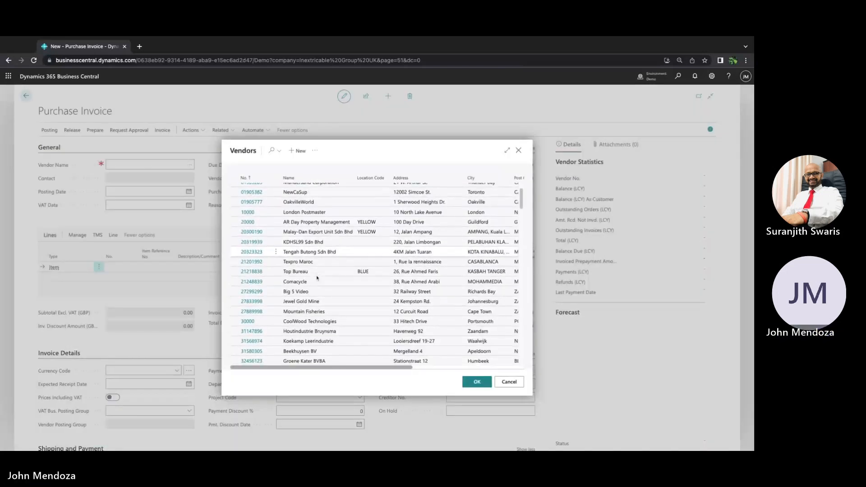
scroll(246, 286, "up", 1)
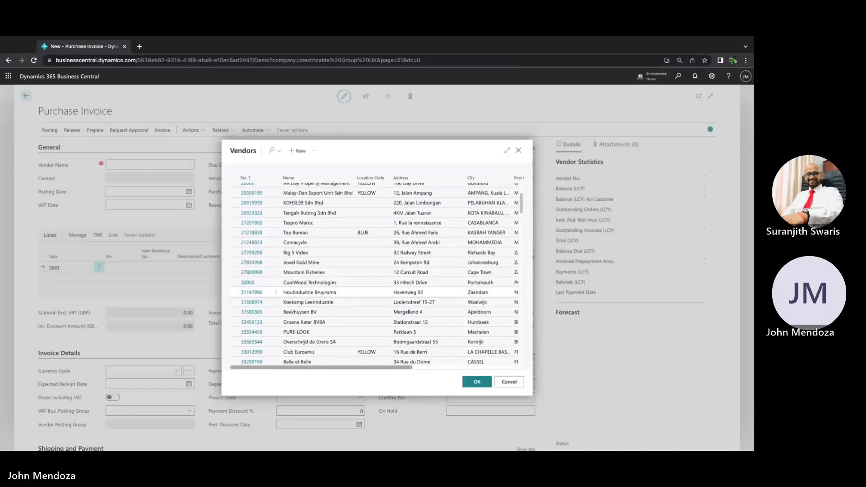
left_click(246, 286)
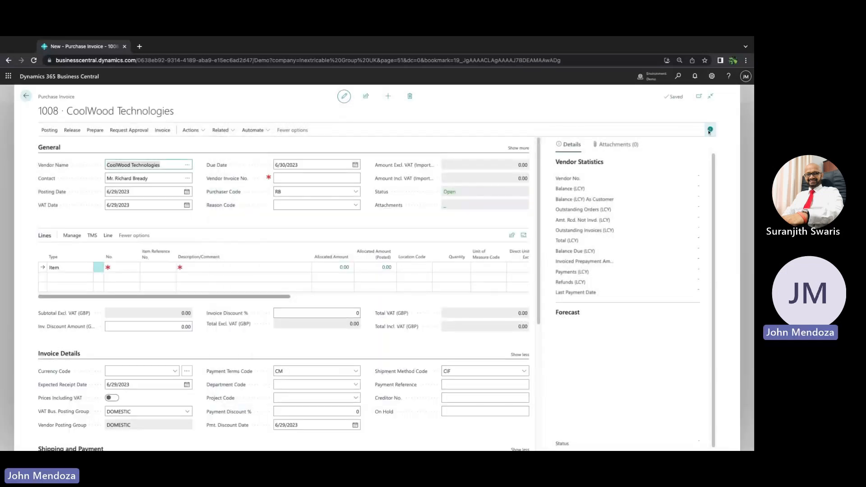
left_click(709, 130)
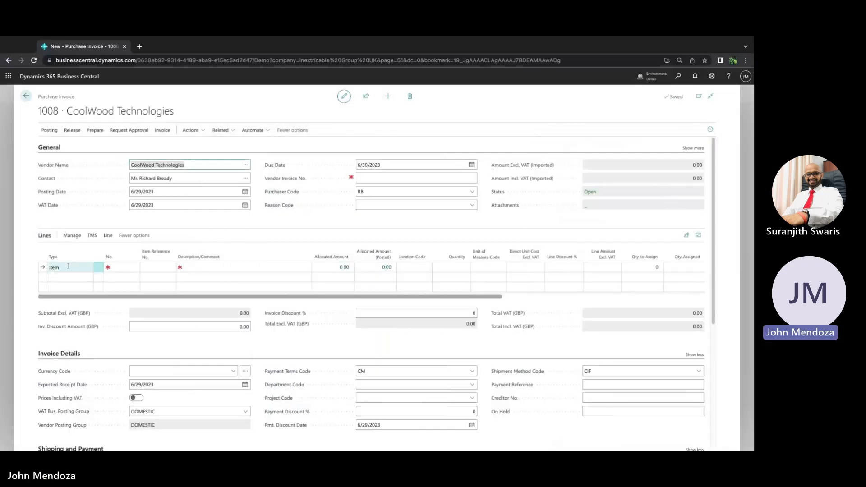
Make the first invoice line a Charge (Item) line for the JB-FREIGHT item charge.
left_click(68, 267)
left_click(88, 269)
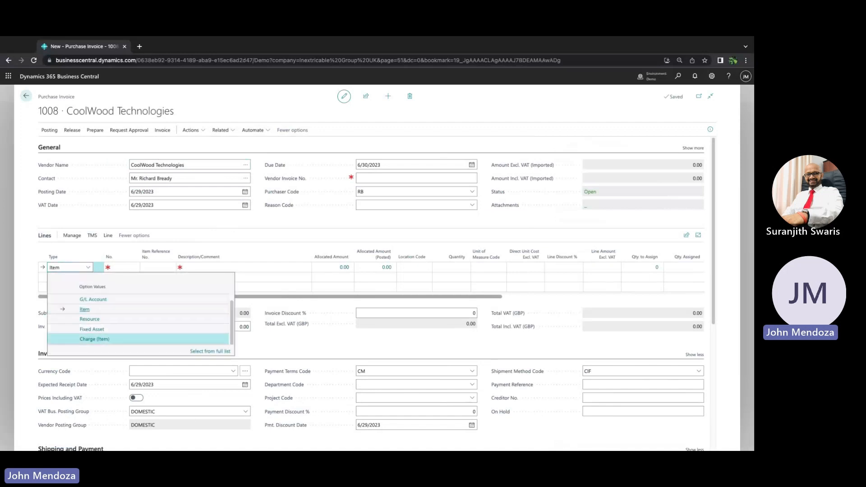
left_click(94, 339)
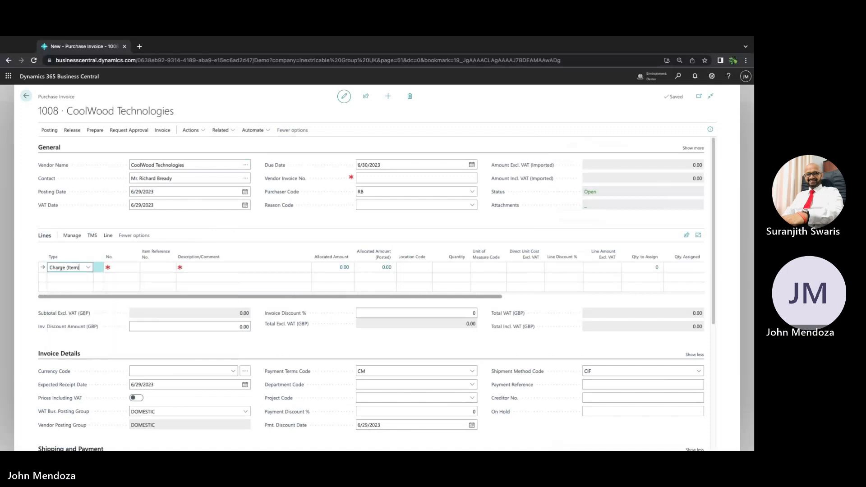
left_click(124, 267)
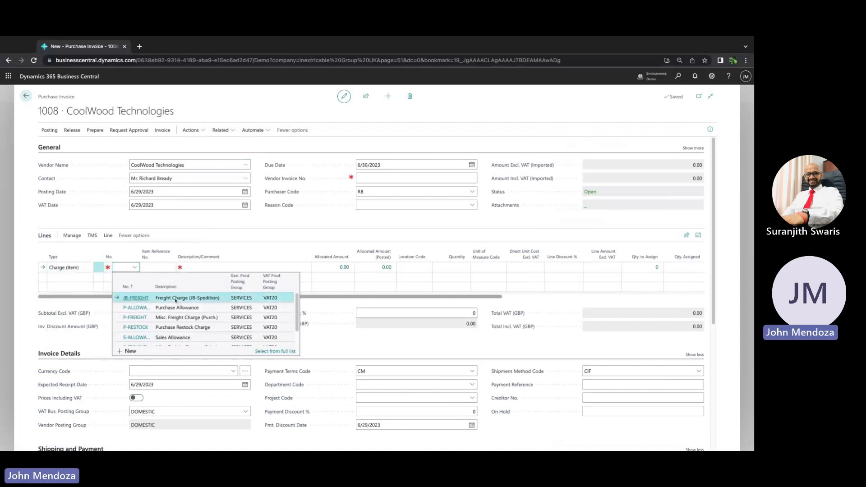
left_click(175, 299)
Change the freight line's description to FREIGHT CHARGES FOR VARIOUS PO.
key("Tab")
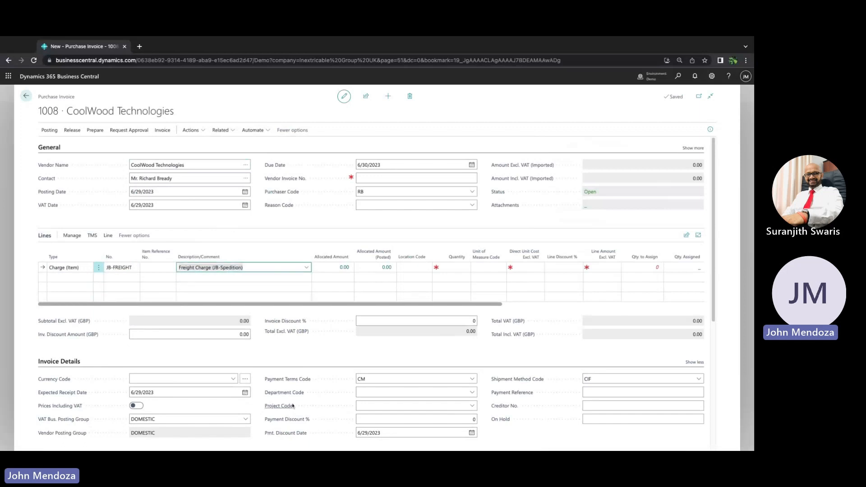
type("fr")
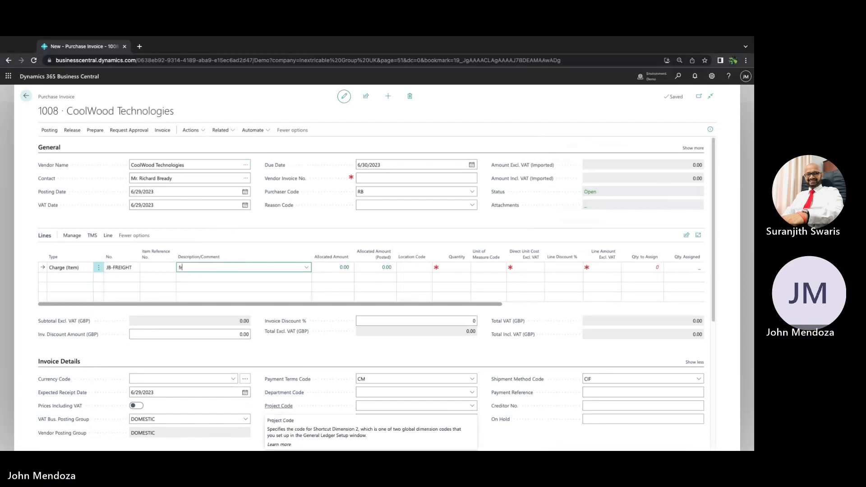
type("REIGHT CAHRGES FOR")
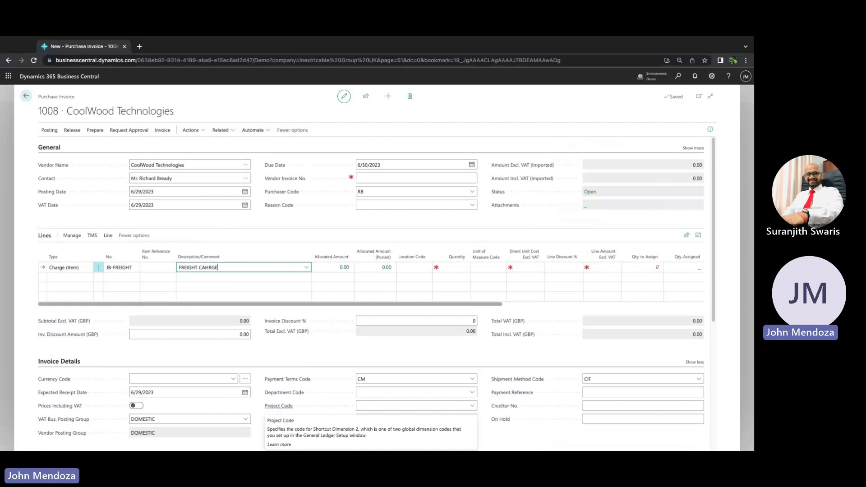
key("BackSpace")
key("BackSpace")
key("BackSpace")
key("BackSpace")
key("BackSpace")
key("BackSpace")
key("BackSpace")
key("BackSpace")
key("BackSpace")
key("BackSpace")
type("HARGES FOR VA")
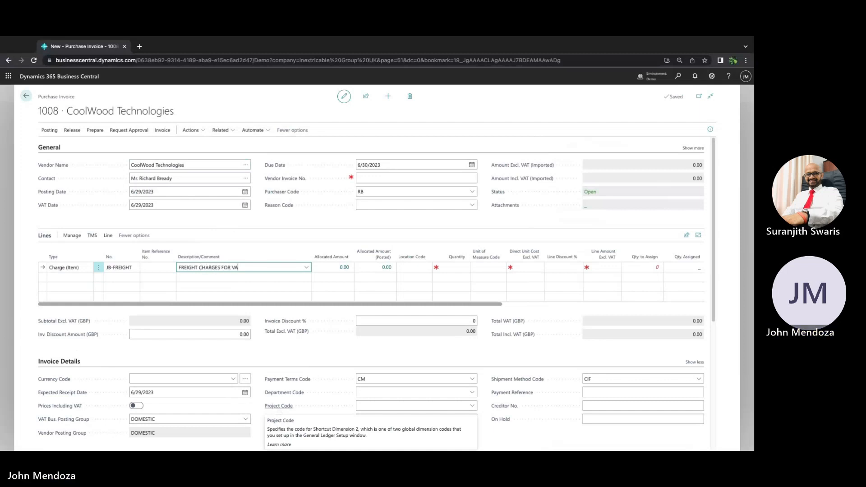
type("RIOUS PO")
key("Tab")
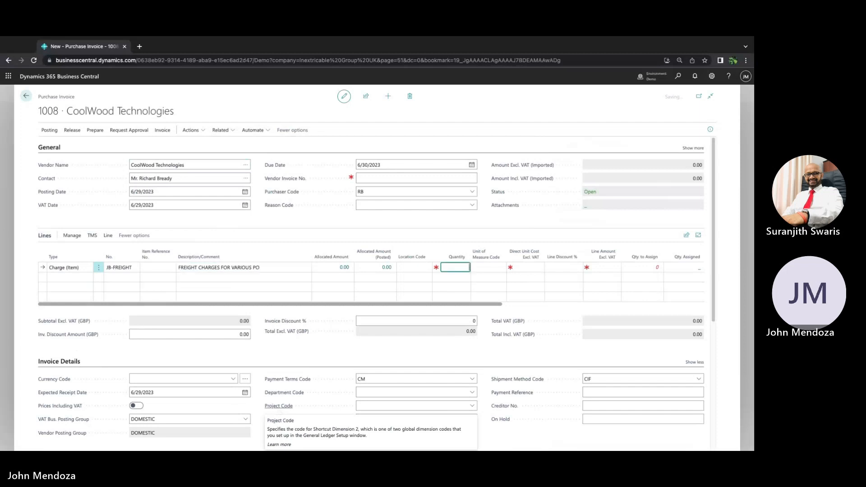
Set the freight line's quantity to 1 and its direct unit cost excluding VAT to 5000.
type("1")
key("Tab")
key("Tab")
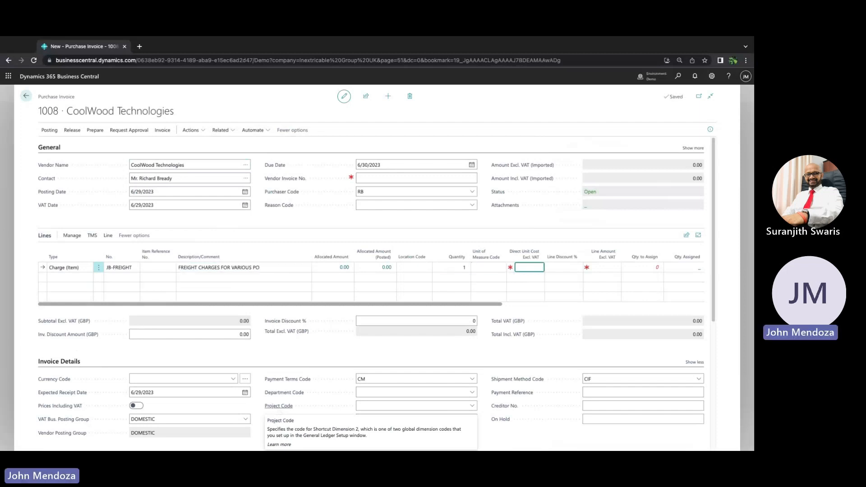
type("5000")
key("Tab")
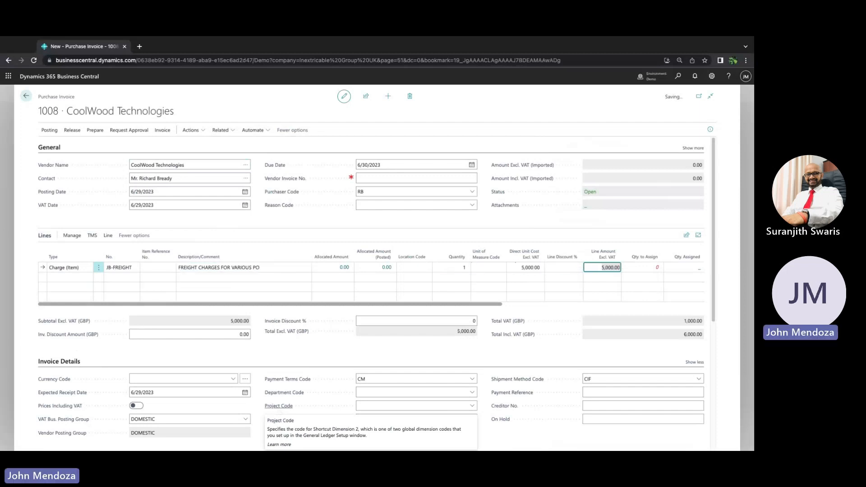
Open the item charge assignment from the freight line's quantity to assign and bring up the purchase receipt lines.
left_click(657, 270)
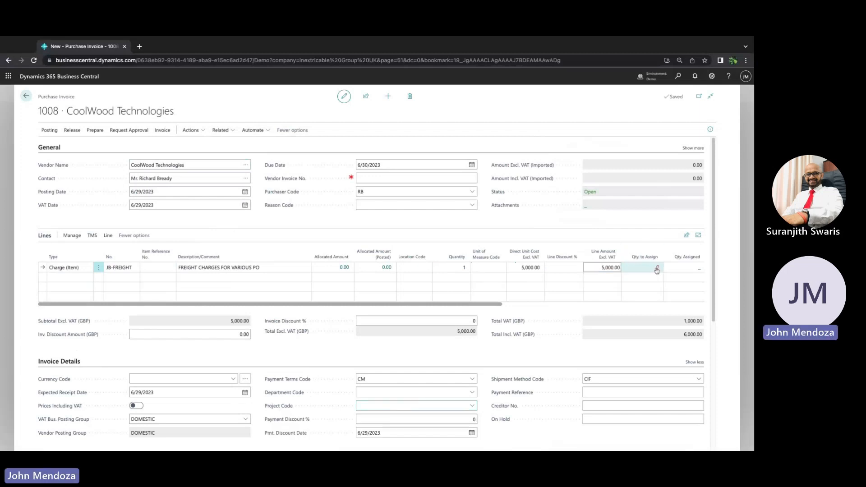
left_click(656, 270)
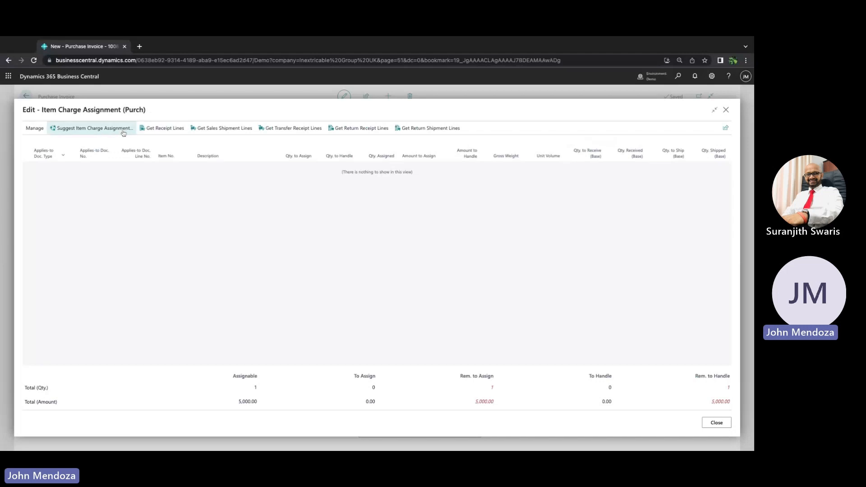
left_click(163, 128)
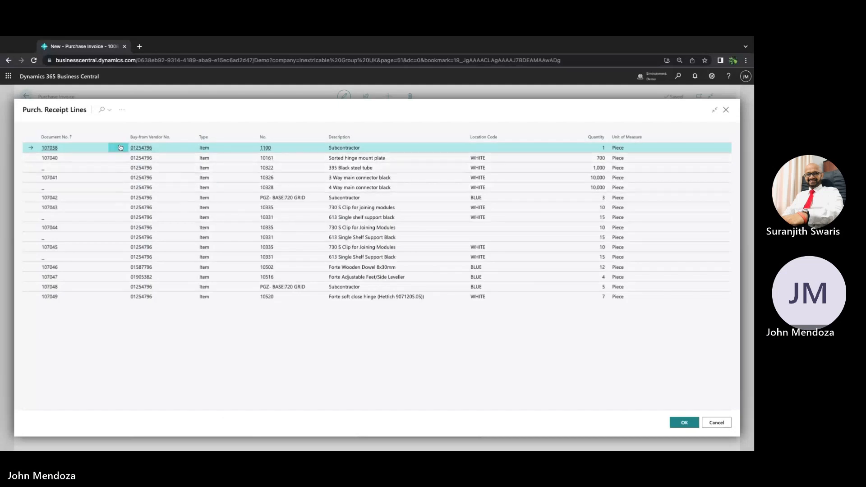
Try to add all listed purchase receipt lines to the item charge assignment.
left_click(119, 148)
left_click(108, 159)
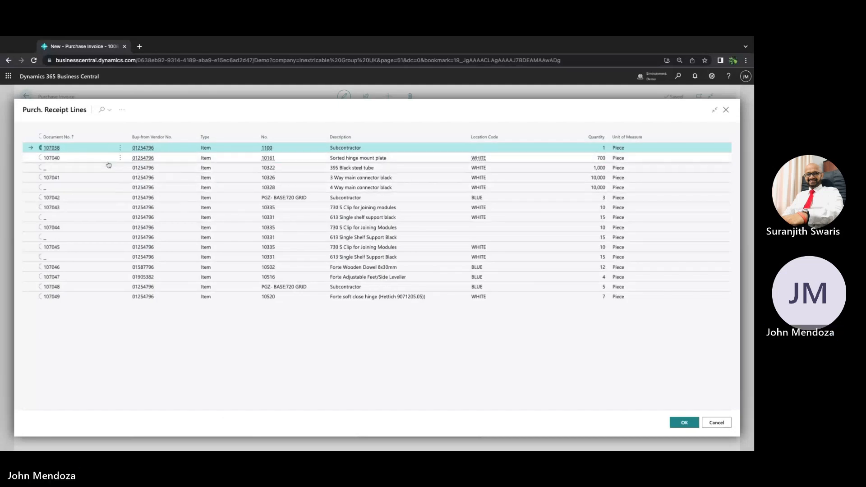
left_click(51, 136)
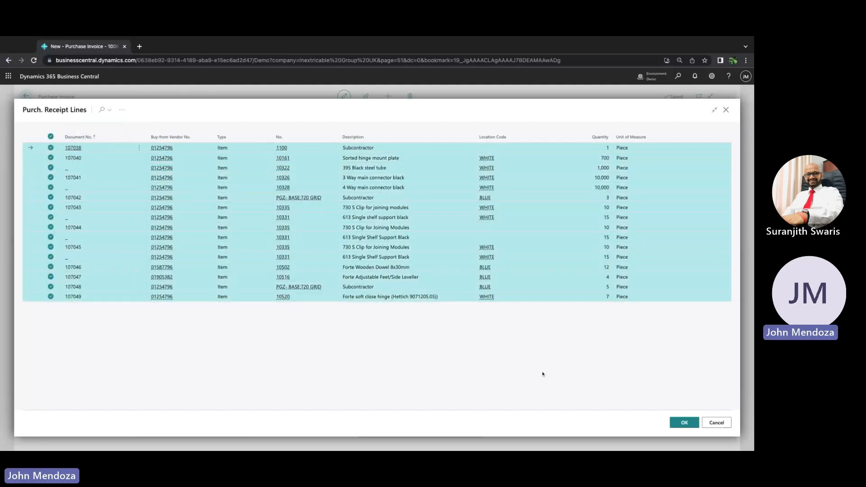
left_click(680, 423)
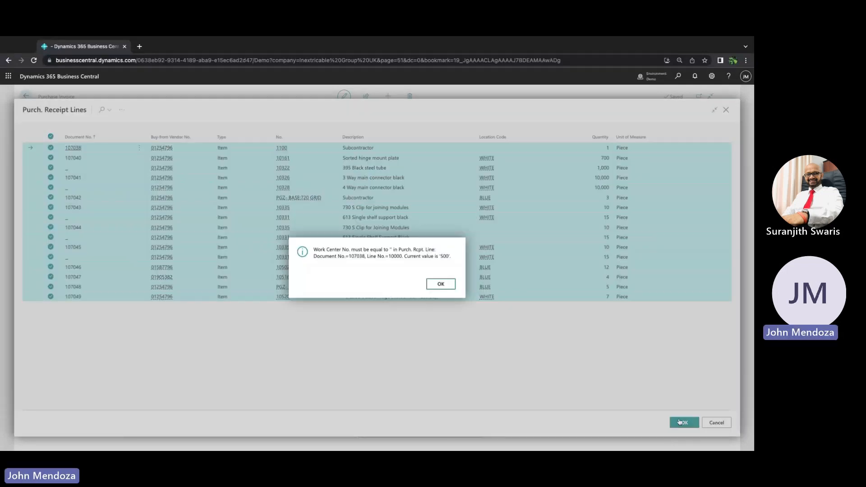
left_click(441, 284)
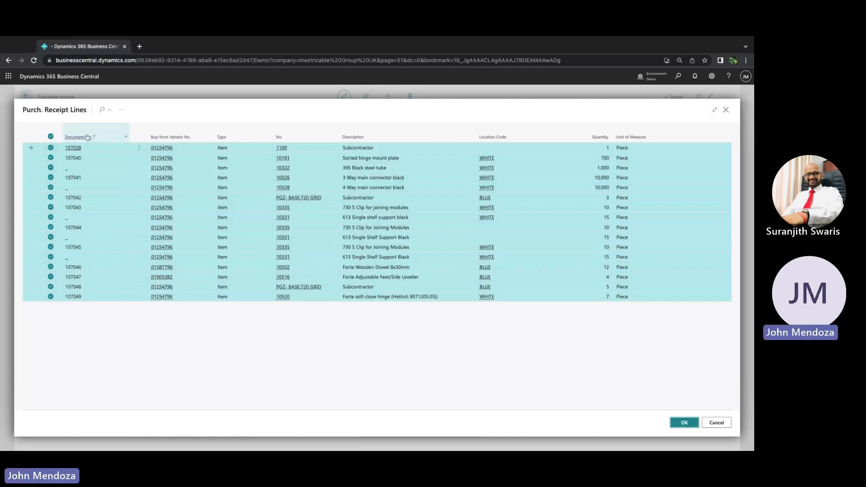
Add the Forte soft close hinge line (item 10520) of receipt 107049 to the charge assignment.
left_click(95, 136)
left_click(107, 153)
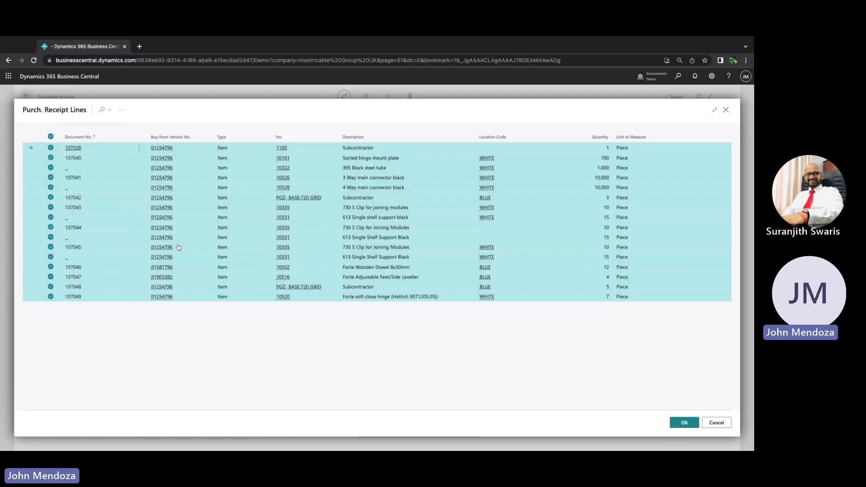
mouse_move(173, 157)
left_click(205, 300)
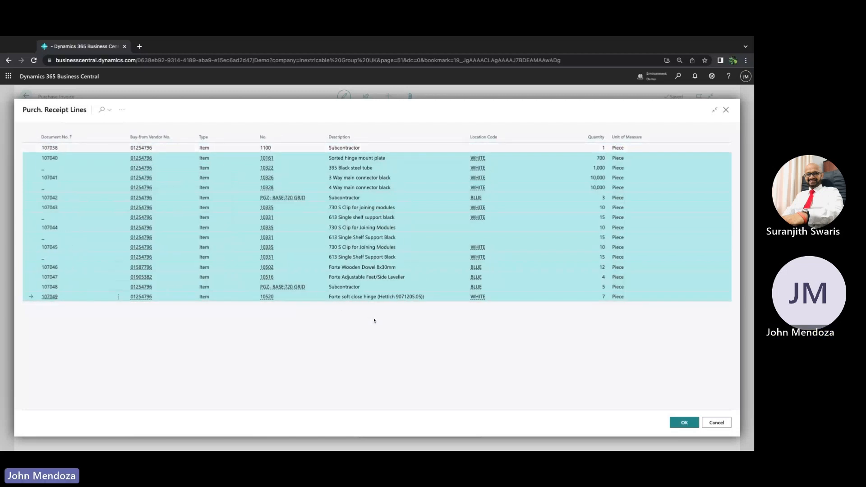
left_click(684, 422)
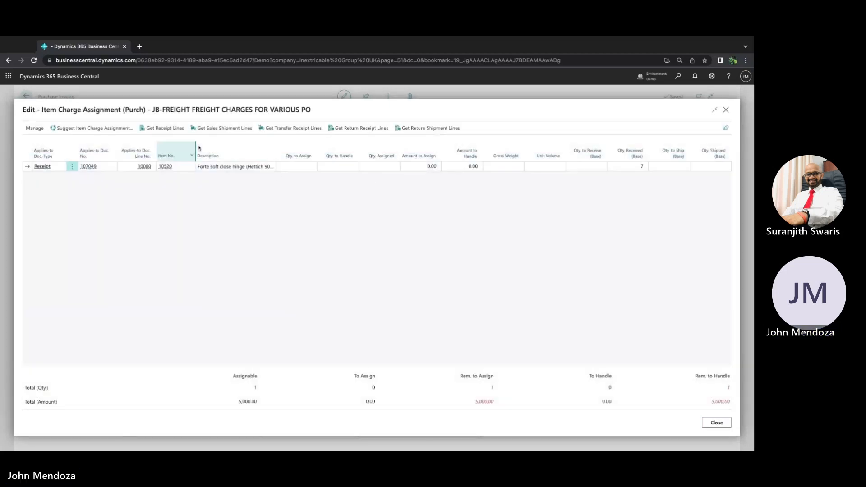
Add both lines of receipt 107044, items 10335 and 10331, to the charge assignment.
left_click(159, 128)
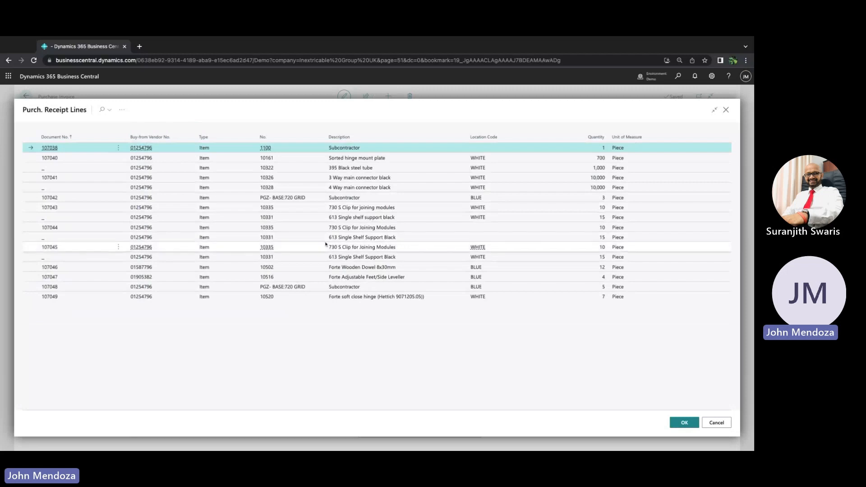
left_click(229, 237)
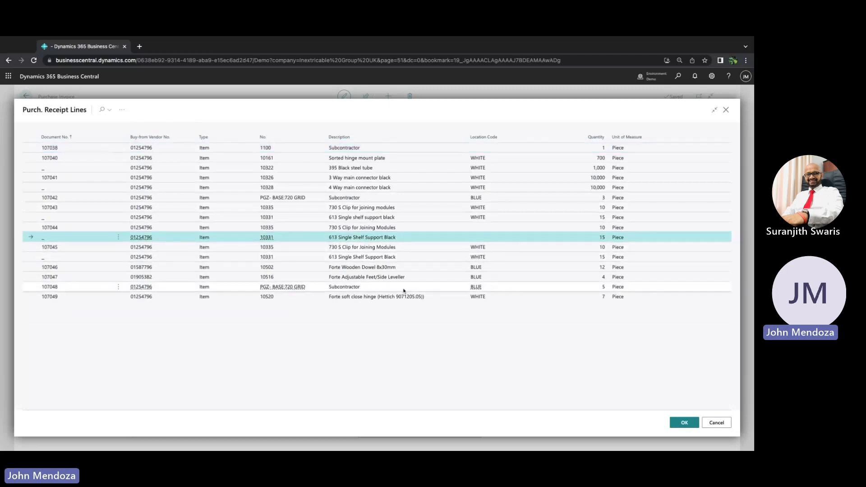
left_click(122, 228)
left_click(121, 228)
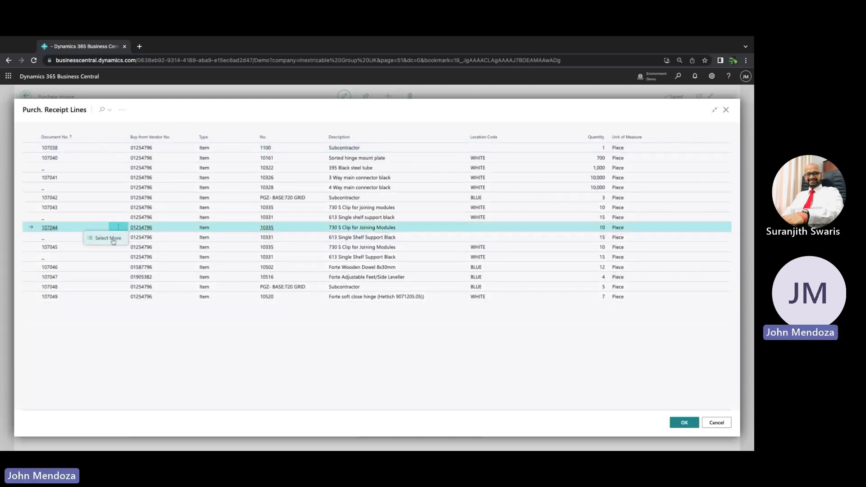
left_click(112, 240)
left_click(51, 237)
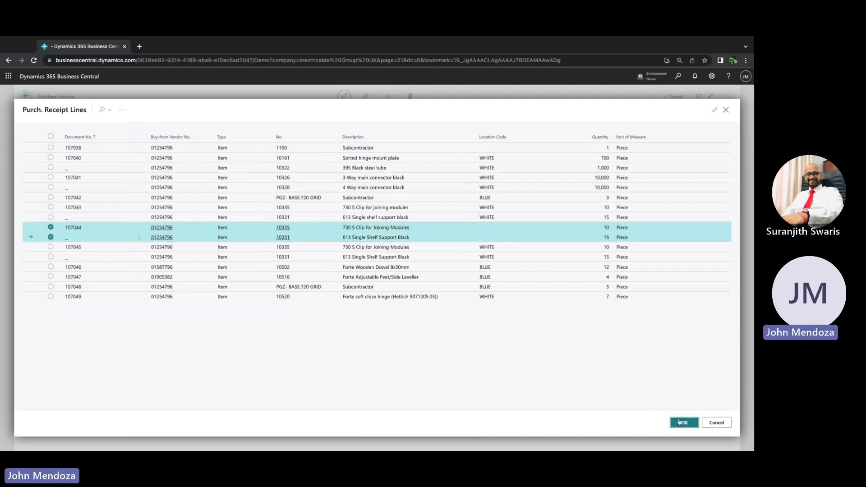
left_click(680, 422)
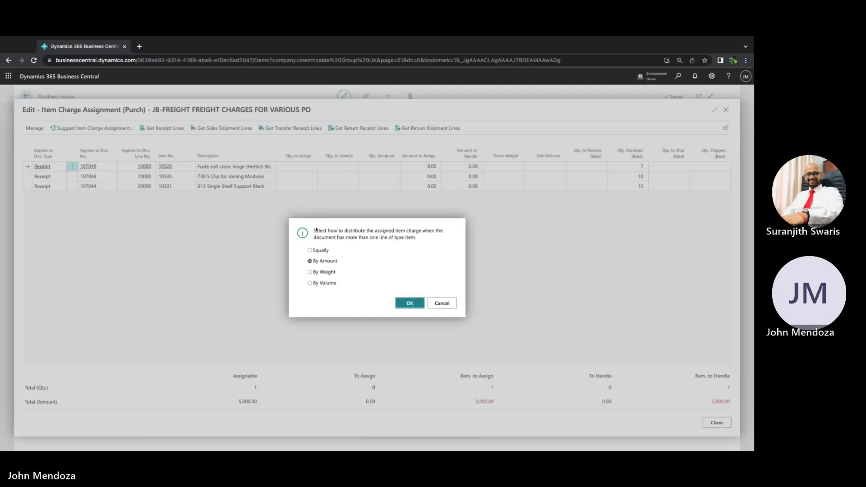
Distribute the freight charge over the three assigned receipt lines with the By Amount option.
left_click(316, 250)
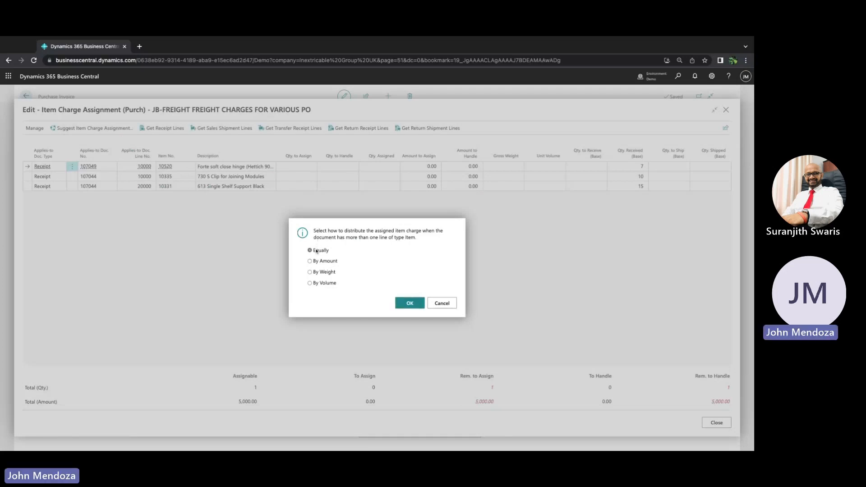
left_click(326, 265)
left_click(322, 272)
left_click(328, 262)
left_click(409, 303)
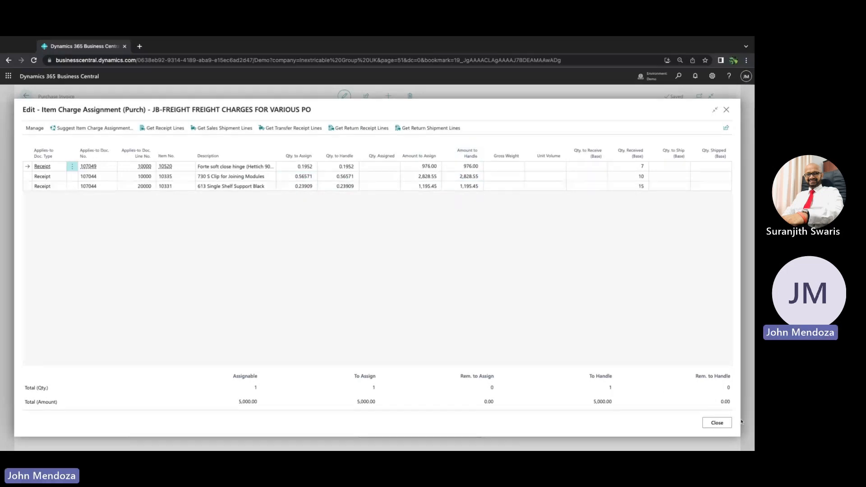
Close the item charge assignment and set the invoice's vendor invoice number to 000000001.
left_click(716, 422)
left_click(365, 179)
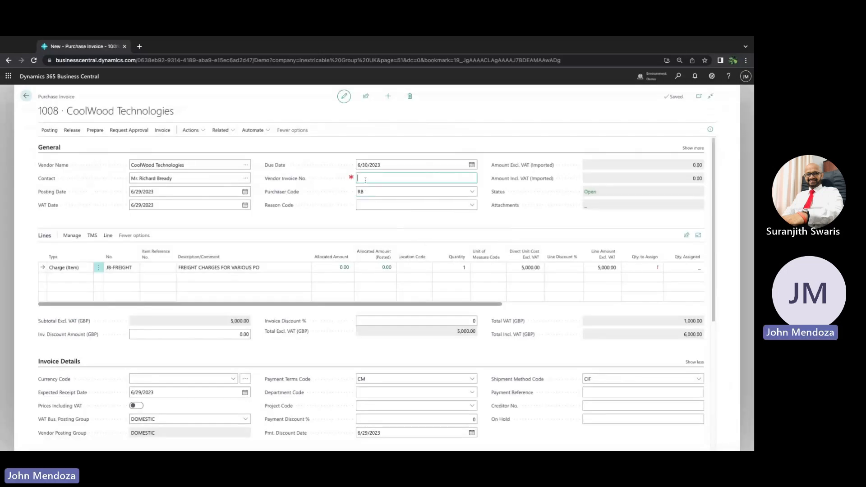
type("000000001")
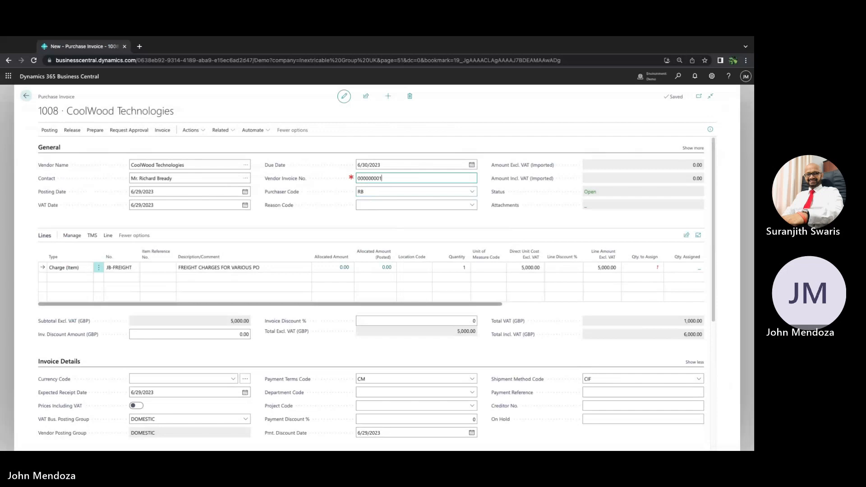
key("Tab")
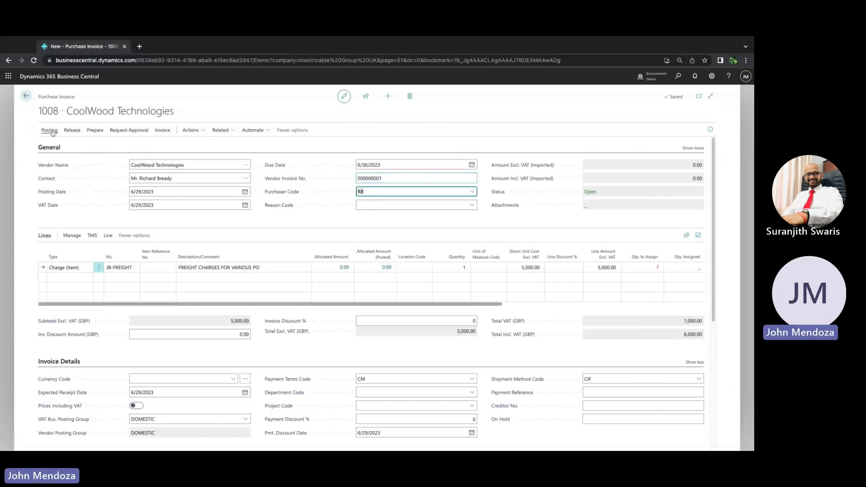
Post the CoolWood Technologies freight invoice without opening the posted document.
left_click(50, 130)
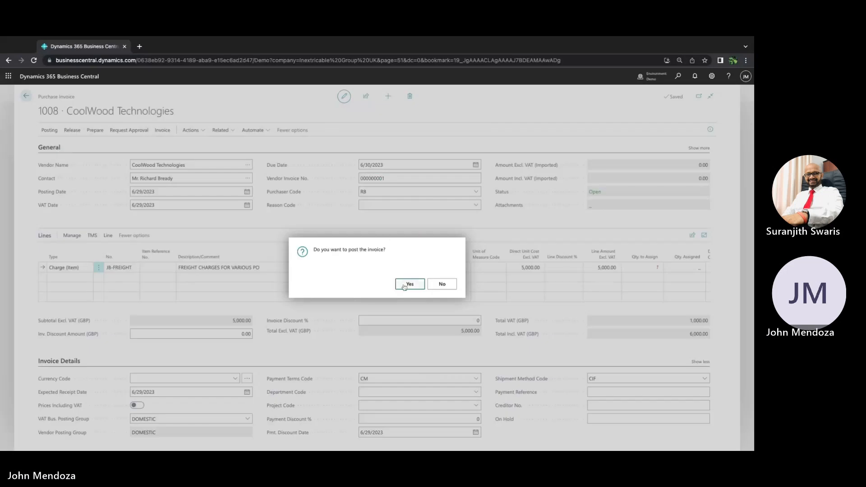
left_click(409, 284)
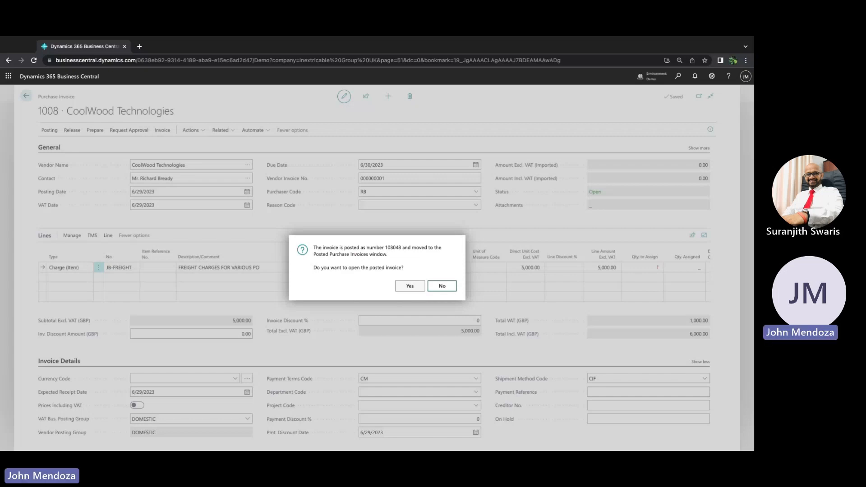
left_click(441, 286)
Open the Items list and search it for HINGE.
left_click(678, 77)
type("ITEM")
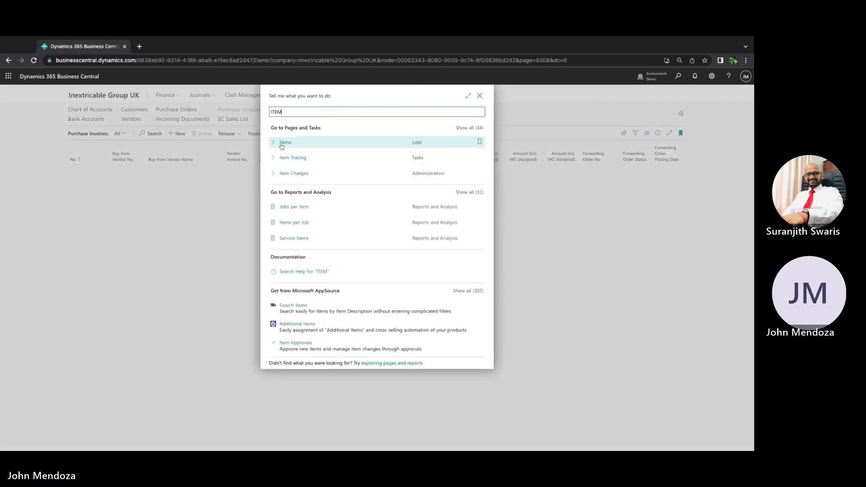
left_click(284, 142)
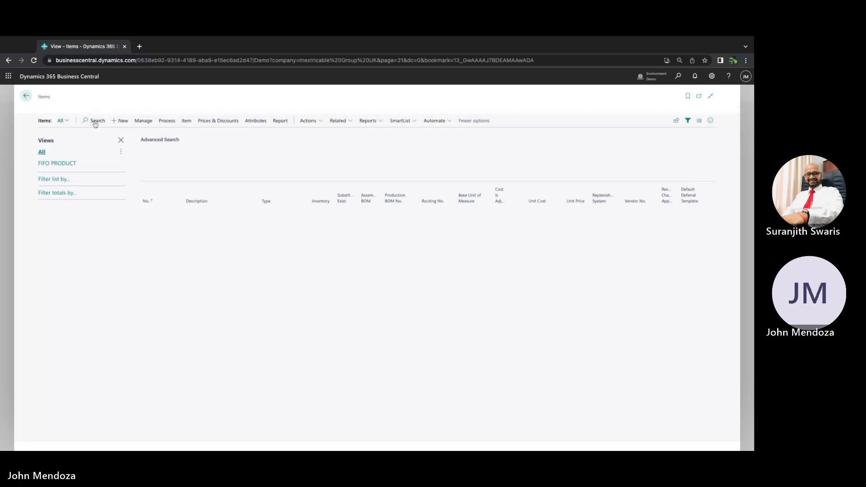
left_click(90, 131)
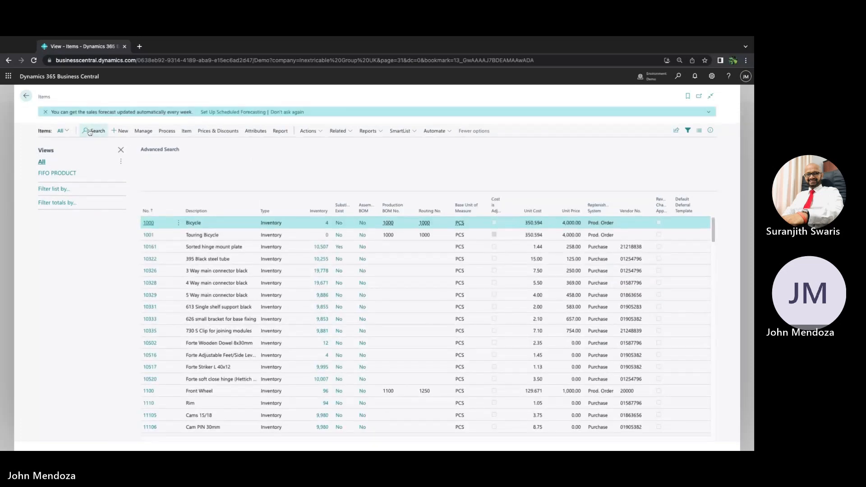
type("HINGE")
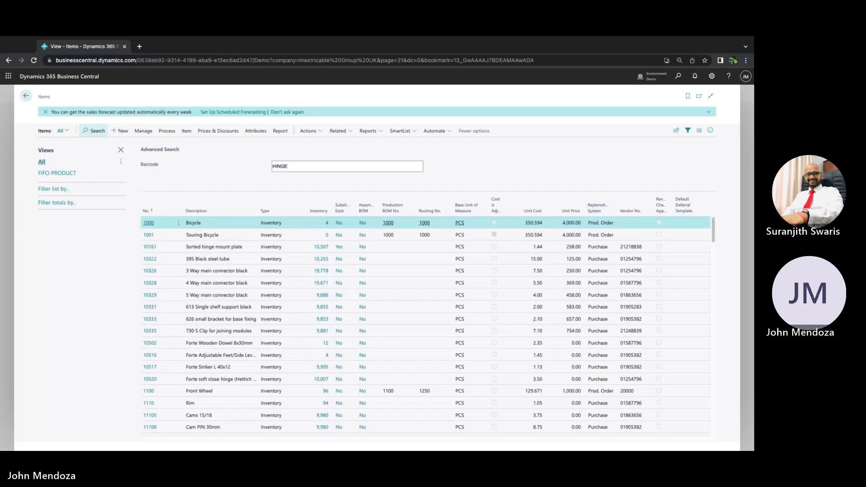
key("BackSpace")
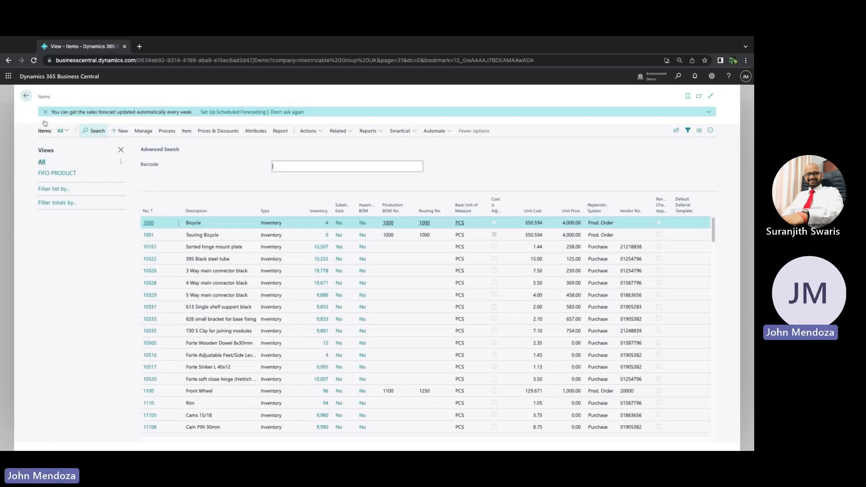
left_click(92, 132)
type("HINGE")
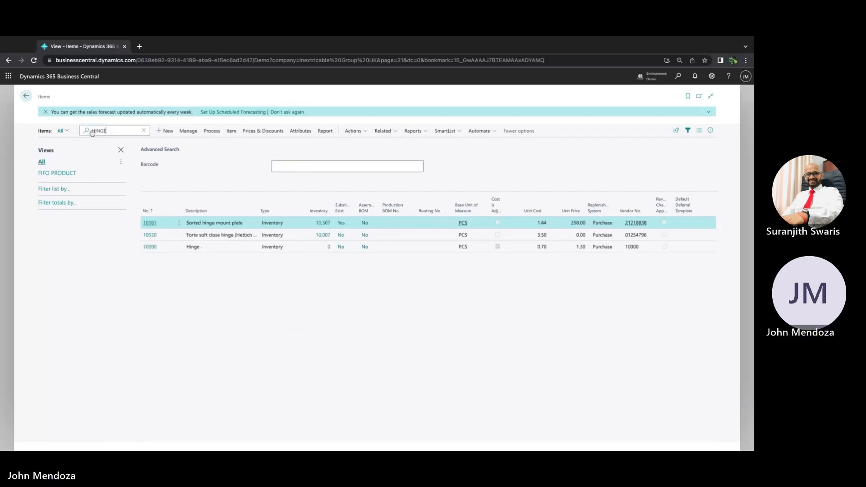
Check the value entries of purchase receipt 107040 in the ledger entries of item 10161, Sorted hinge mount plate.
left_click(323, 223)
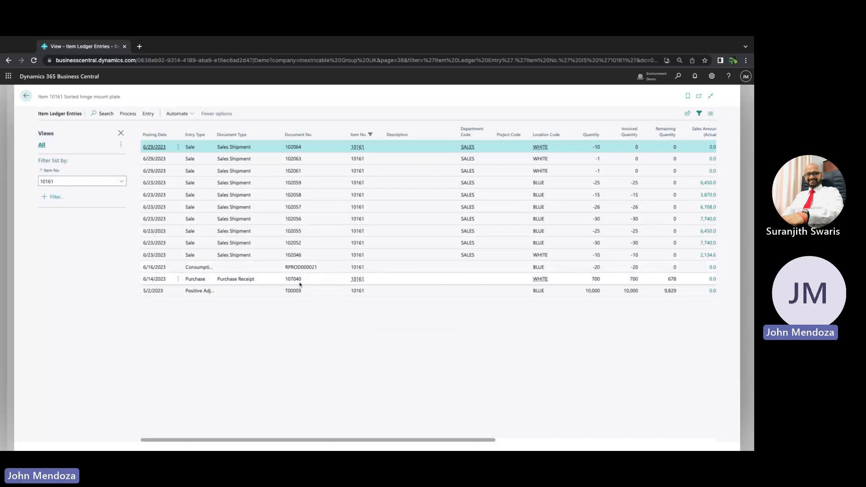
left_click(280, 282)
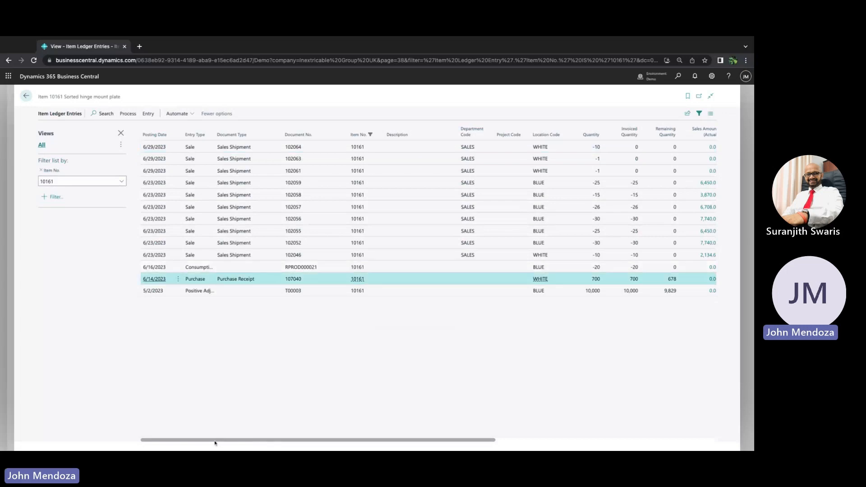
scroll(214, 443, "right", 5)
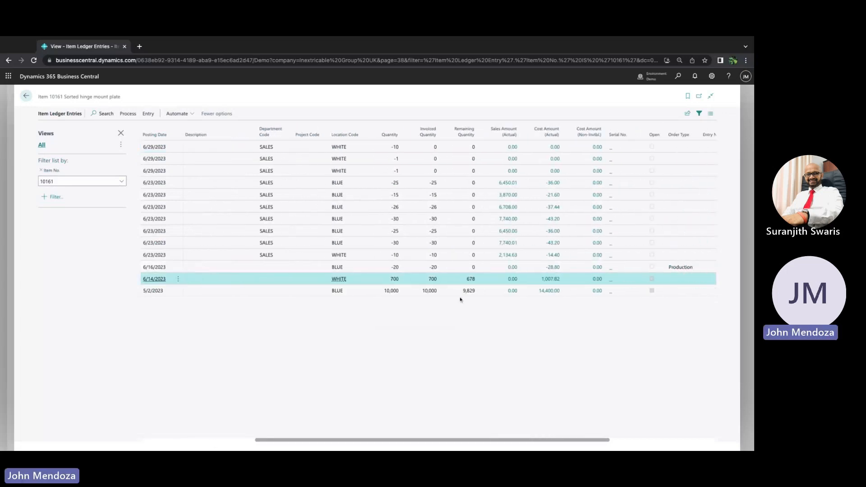
left_click(149, 114)
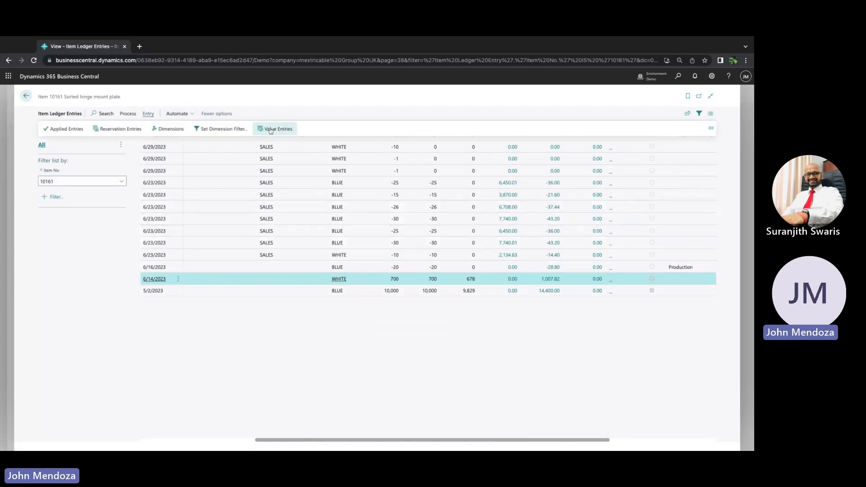
left_click(270, 130)
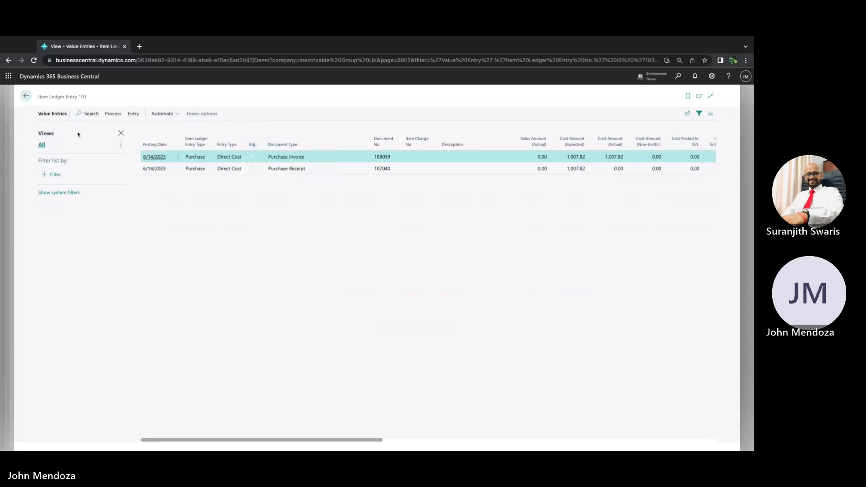
left_click(24, 96)
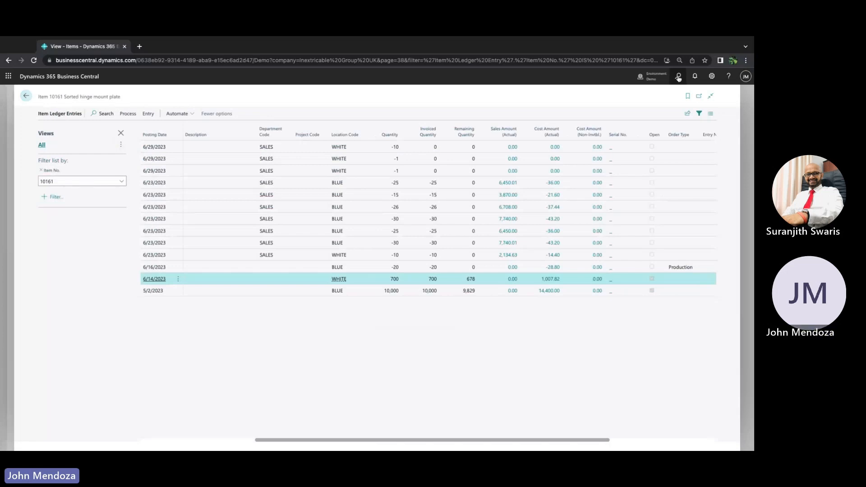
Open the newly posted CoolWood Technologies purchase invoice and inspect its freight charge line and the line's related actions.
left_click(677, 77)
type("POSTED PURCHASE INV")
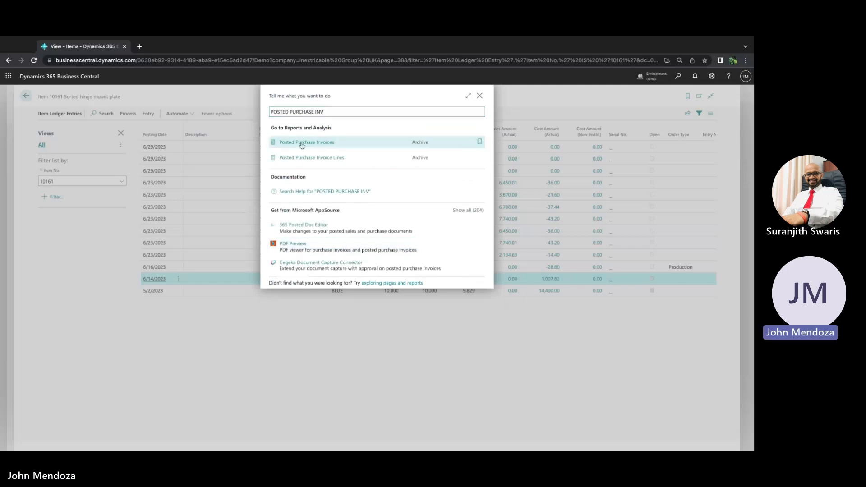
left_click(302, 144)
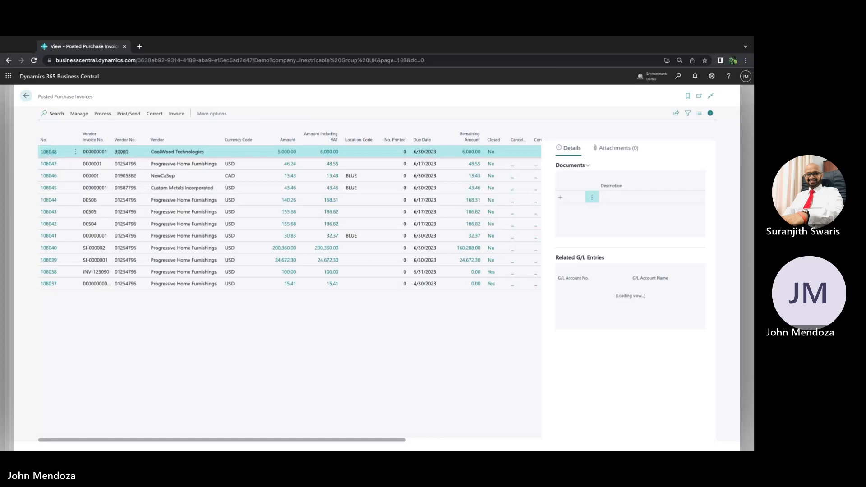
left_click(49, 152)
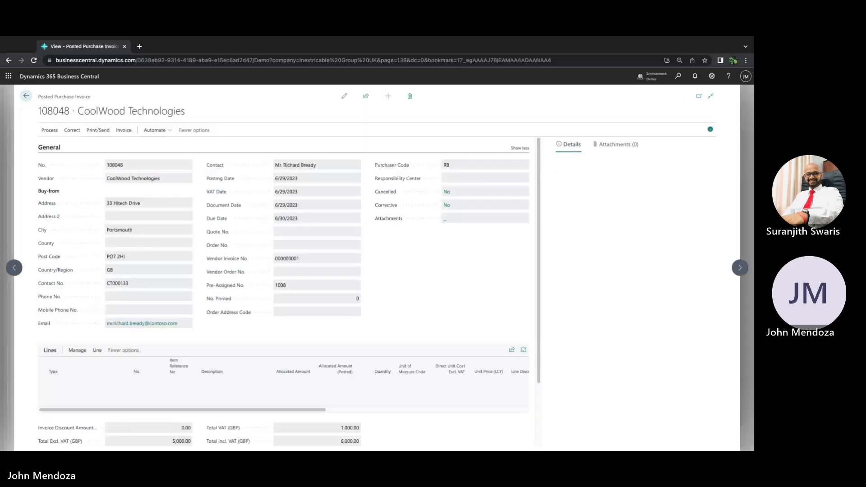
left_click(97, 351)
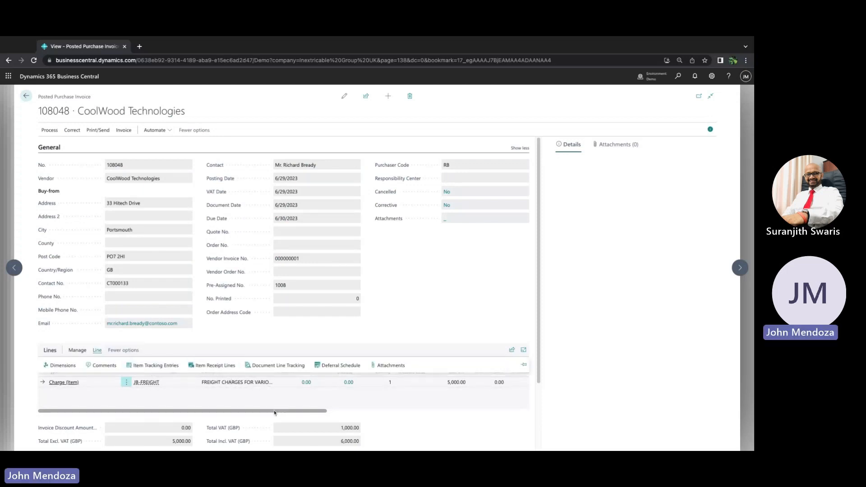
scroll(279, 412, "right", 5)
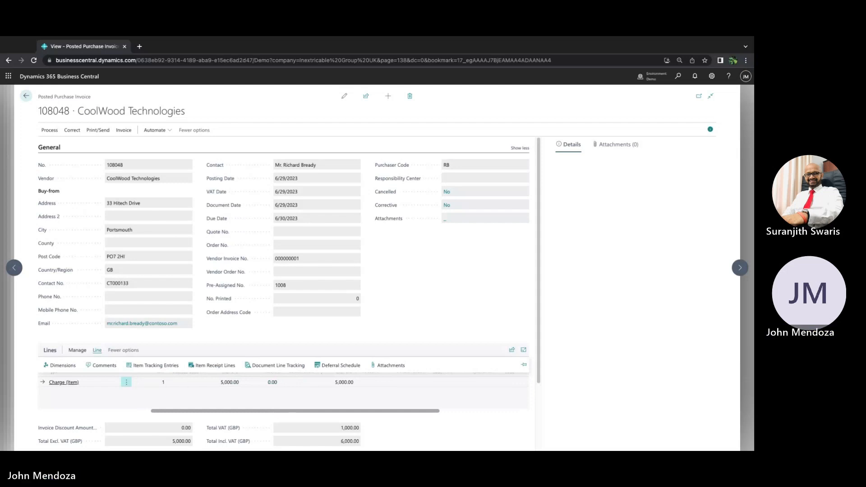
left_click(123, 350)
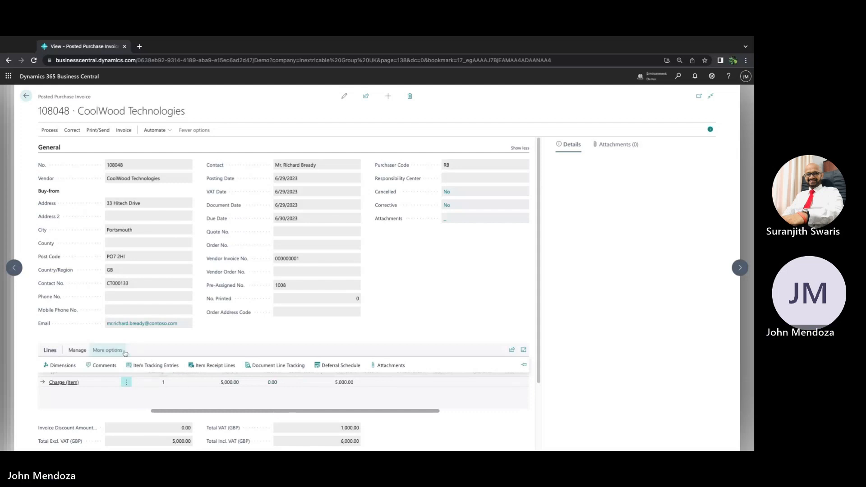
left_click(95, 350)
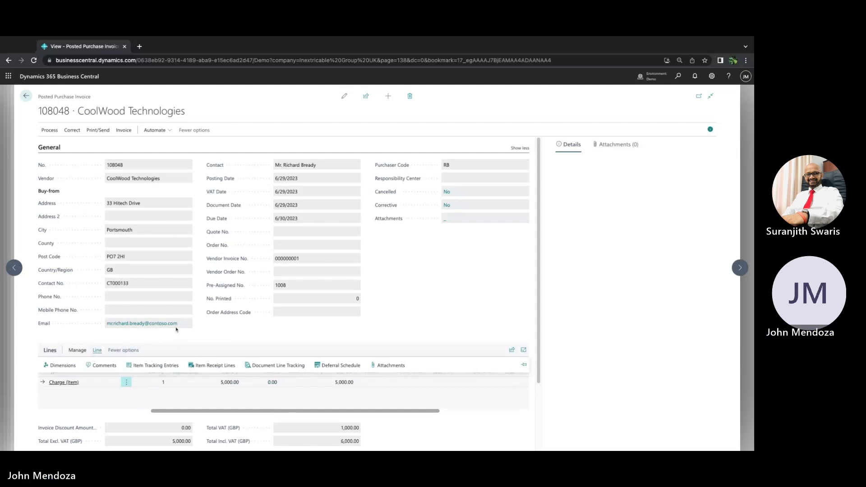
Find the entries related to the posted invoice and examine its value entries by cost per unit and item number.
left_click(57, 134)
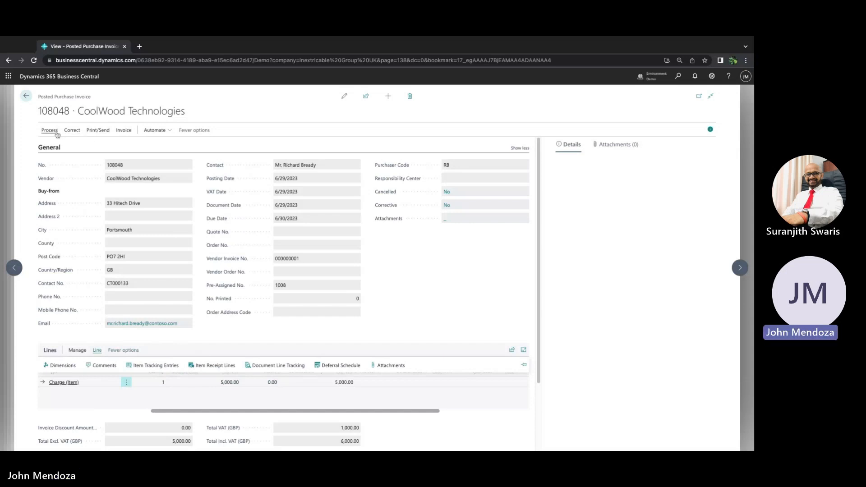
left_click(114, 146)
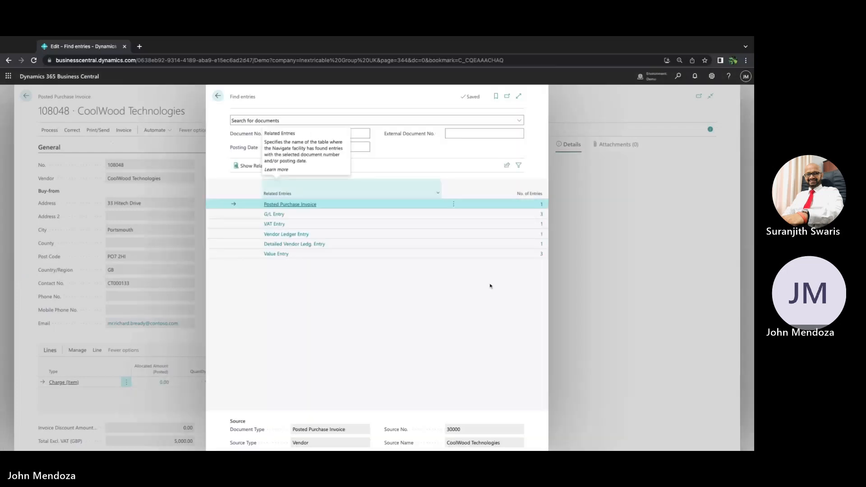
left_click(541, 256)
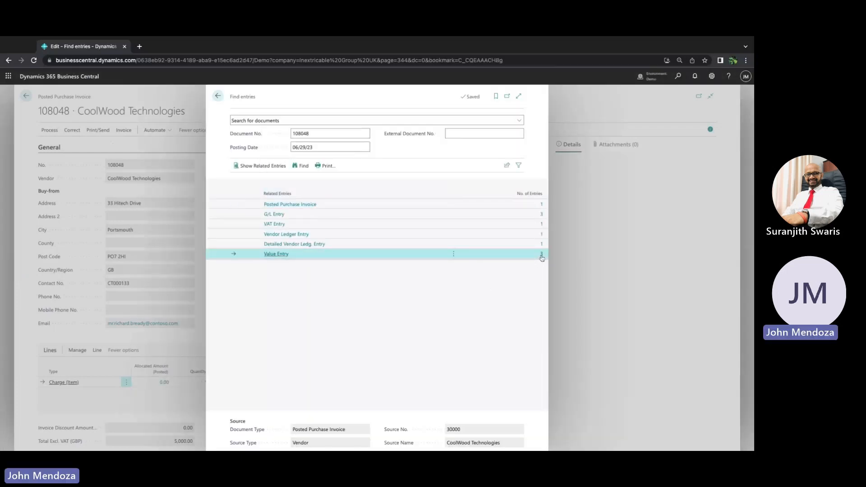
left_click(542, 255)
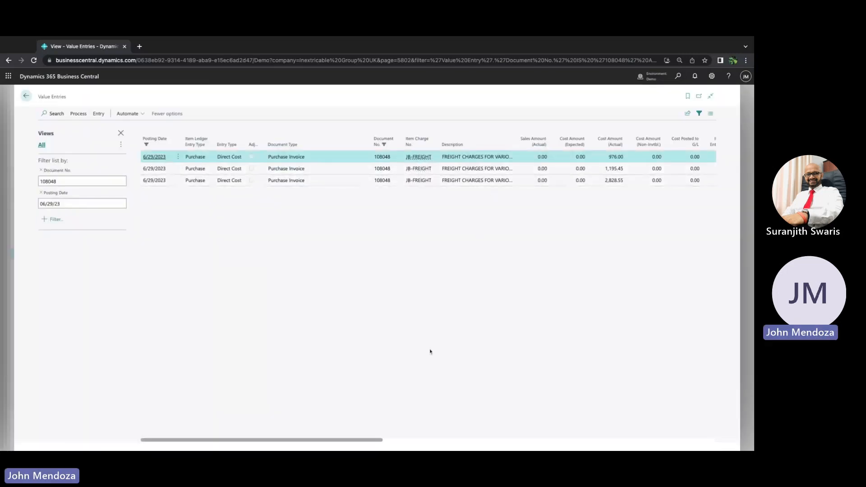
scroll(318, 442, "right", 5)
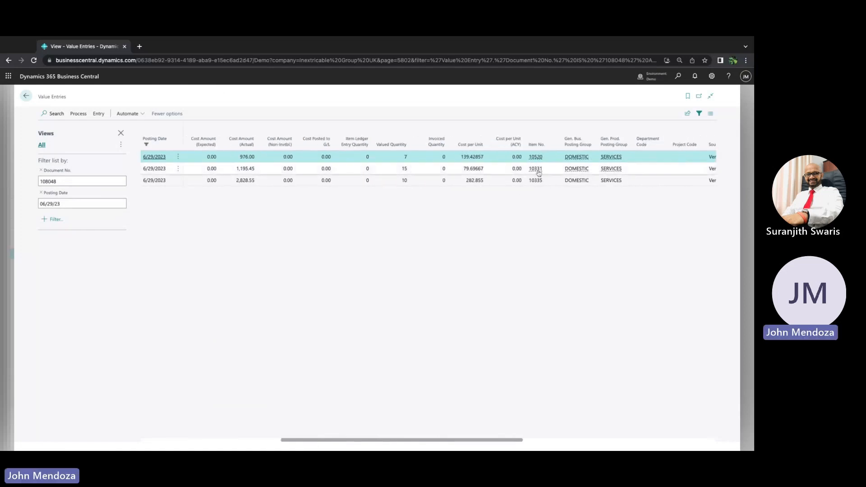
Open the item card of 10335, 730 S Clip for joining modules, from its value entry and display its item ledger entries.
left_click(536, 182)
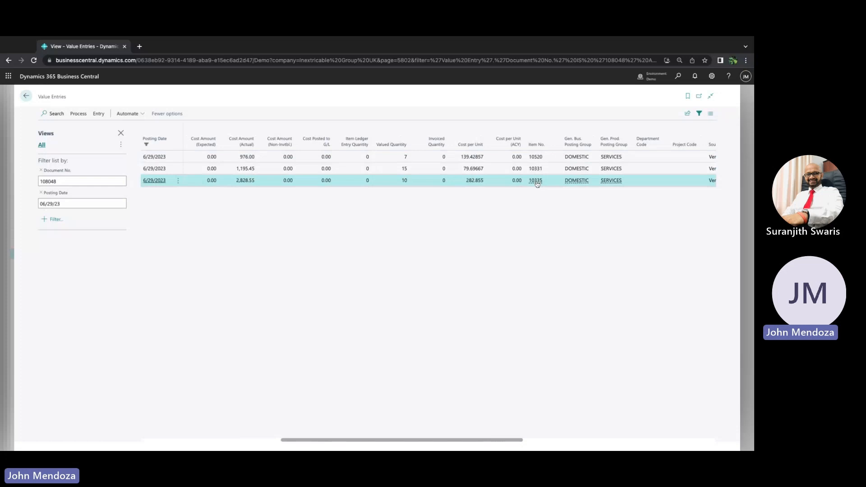
mouse_move(537, 182)
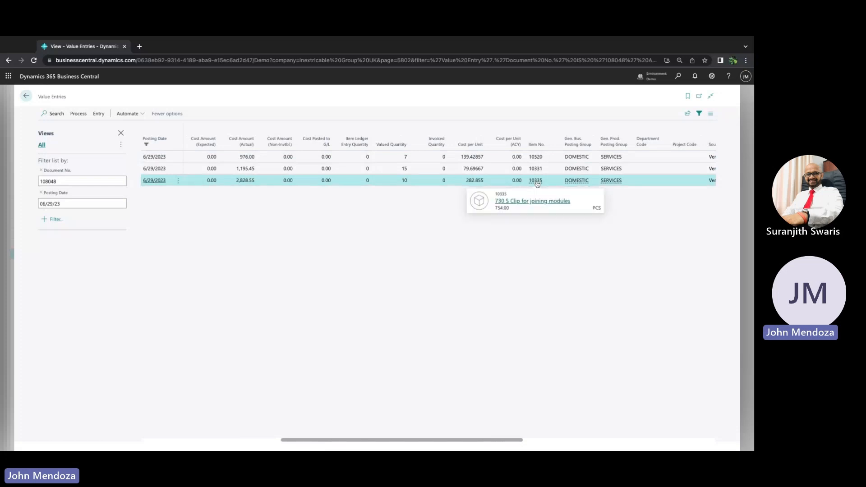
left_click(519, 201)
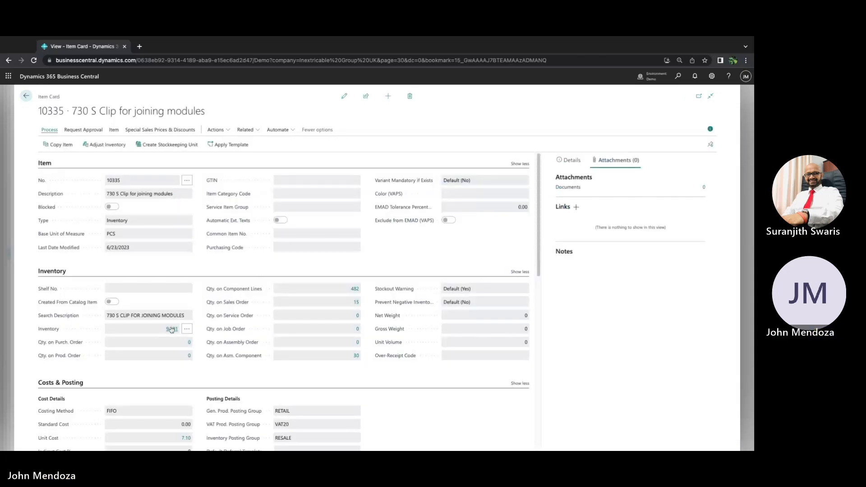
left_click(172, 330)
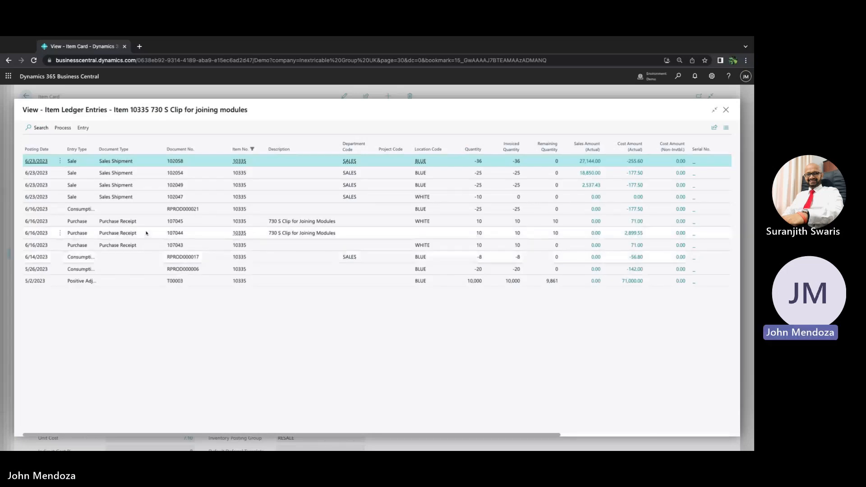
Compare the freight charge and original item cost in the value entries of purchase receipt 107044.
left_click(146, 233)
left_click(82, 127)
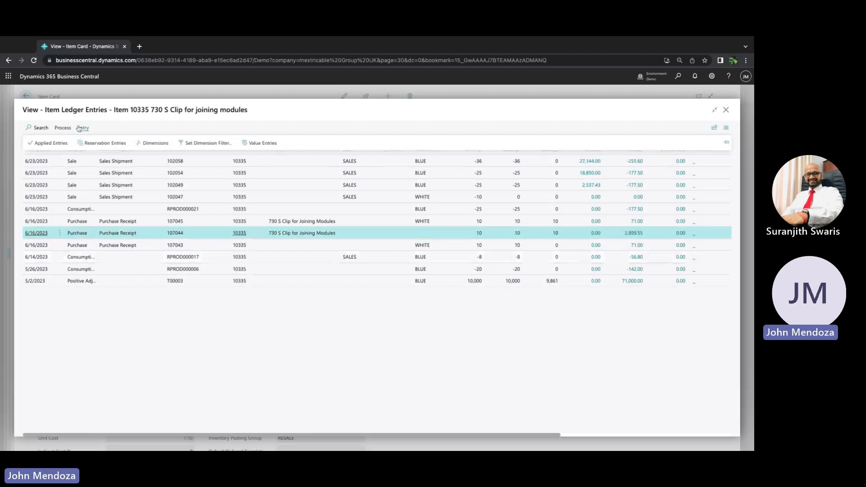
left_click(255, 144)
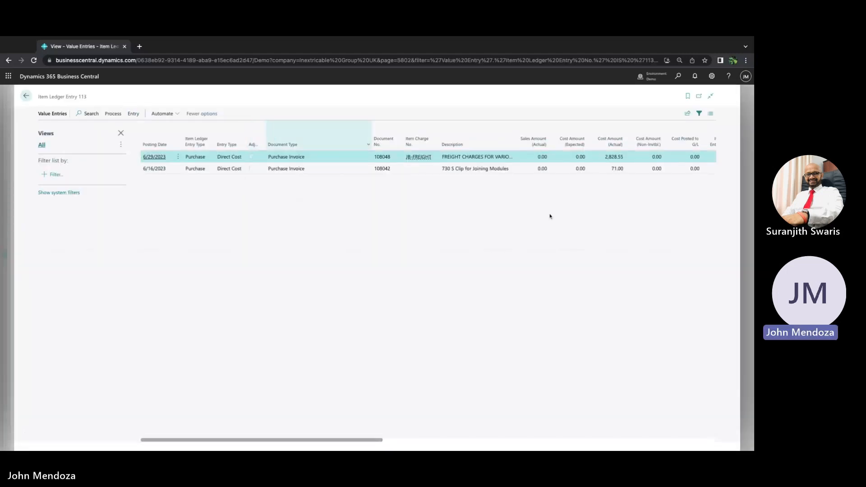
left_click(474, 173)
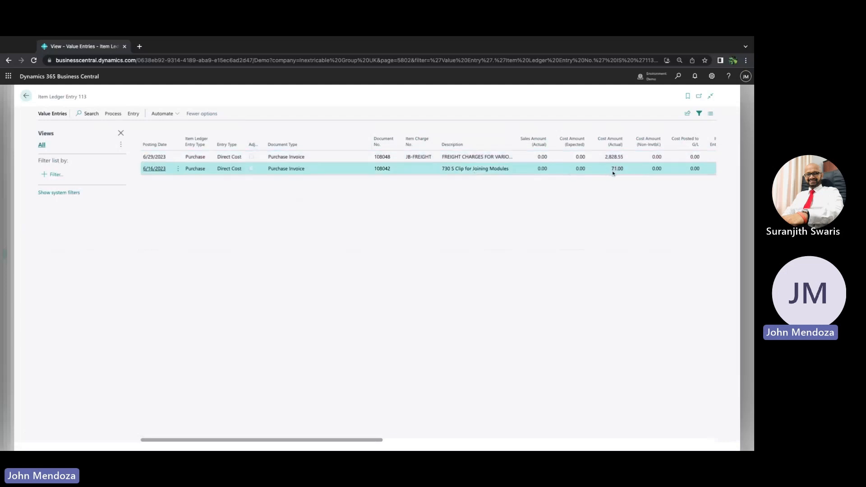
left_click(491, 156)
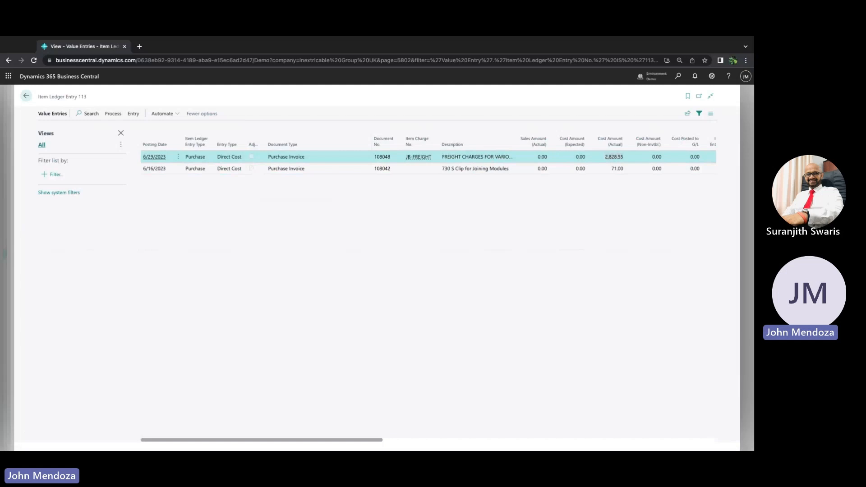
left_click(26, 96)
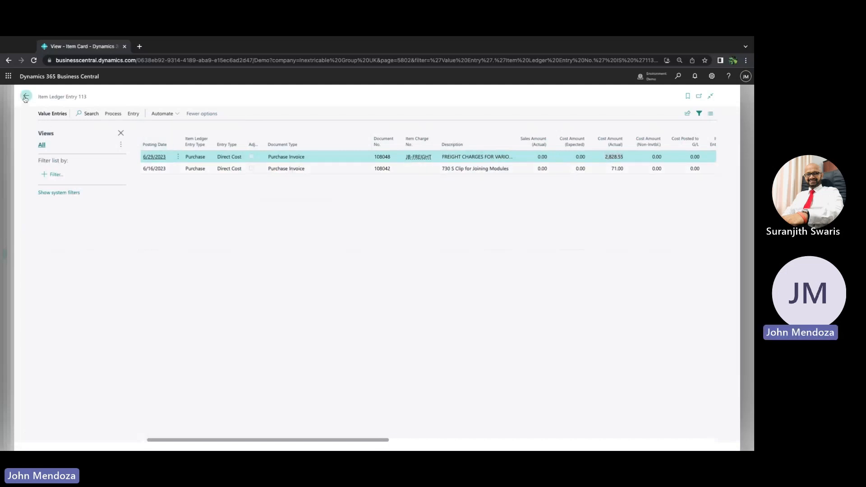